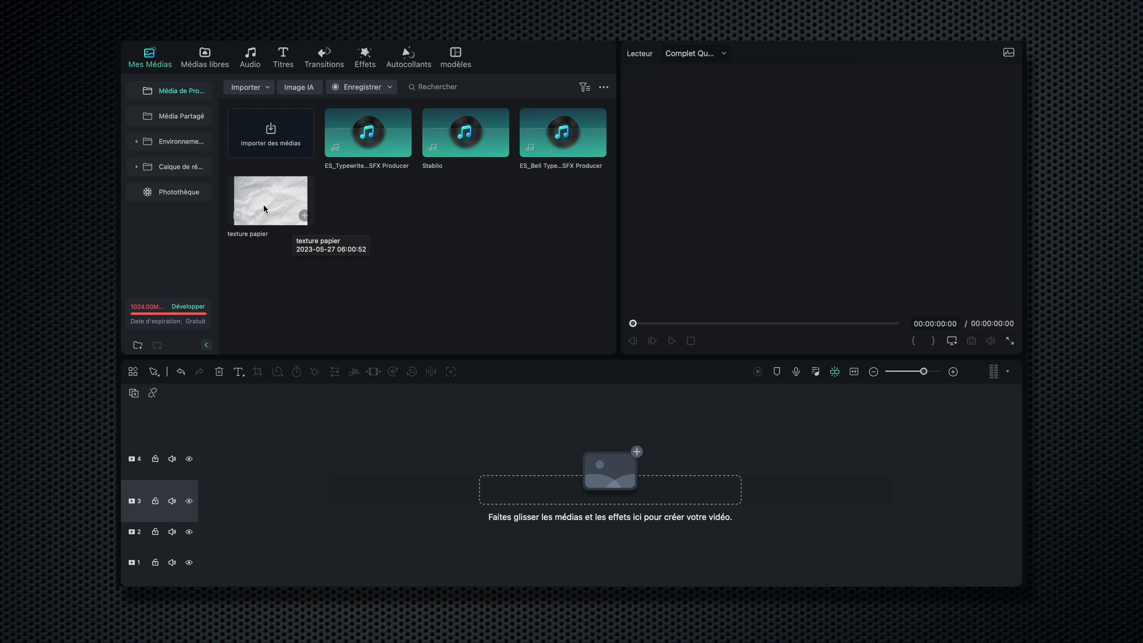
Place the texture papier image at the start of track 1 and extend it to the last red marker, just after 9 seconds.
click(266, 205)
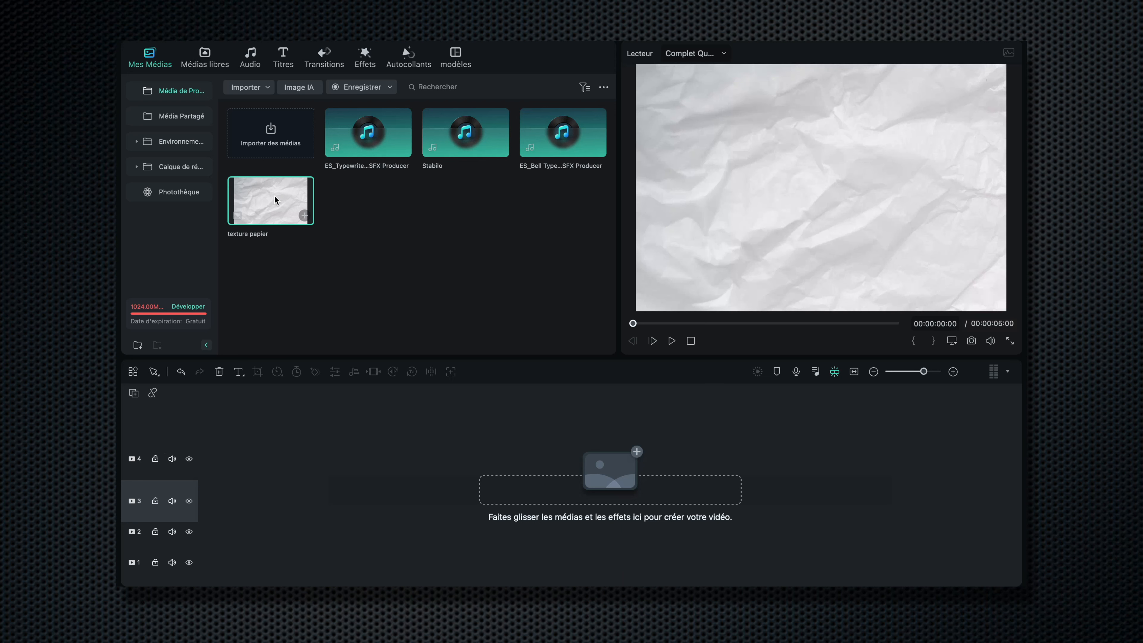
drag(275, 200, 204, 556)
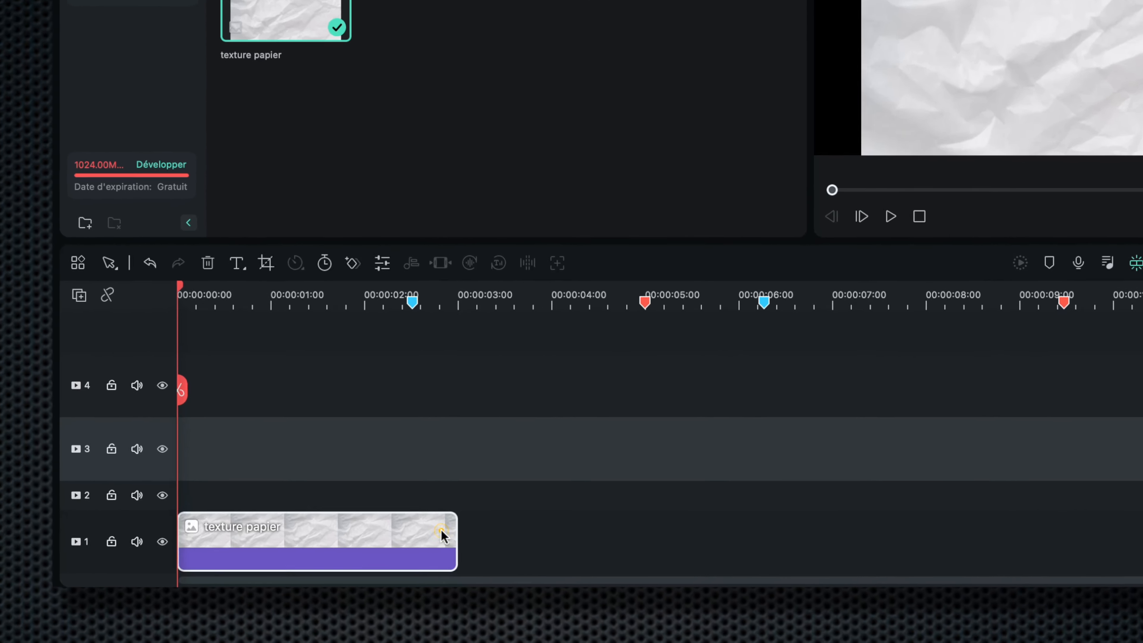
click(384, 550)
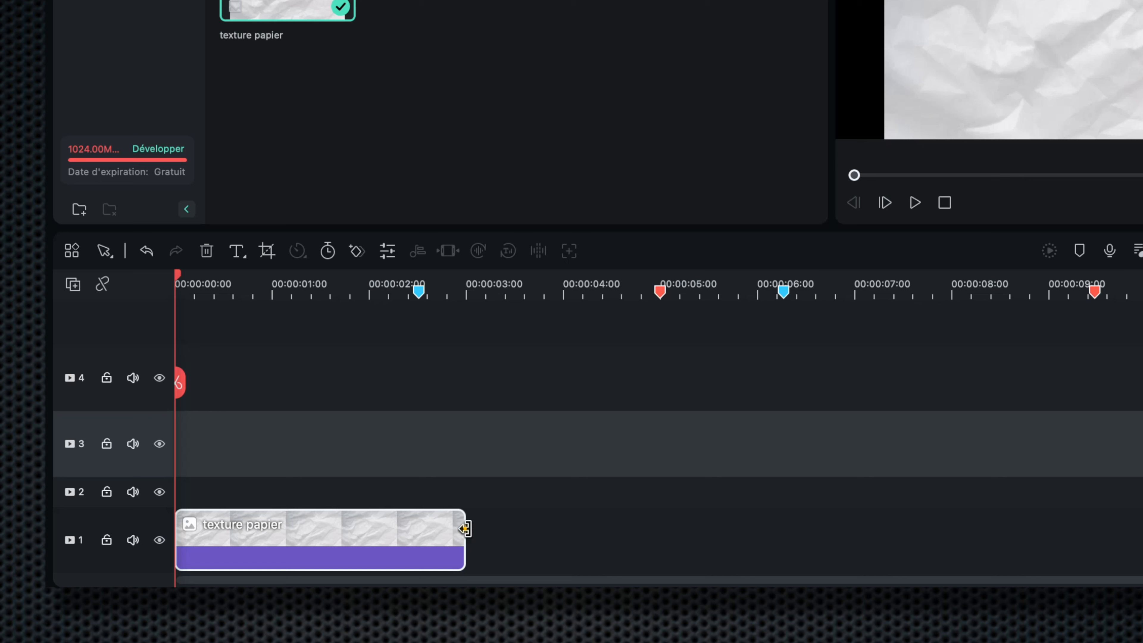
mouse_move(465, 528)
mouse_down()
mouse_move(1114, 522)
mouse_move(1097, 525)
mouse_up()
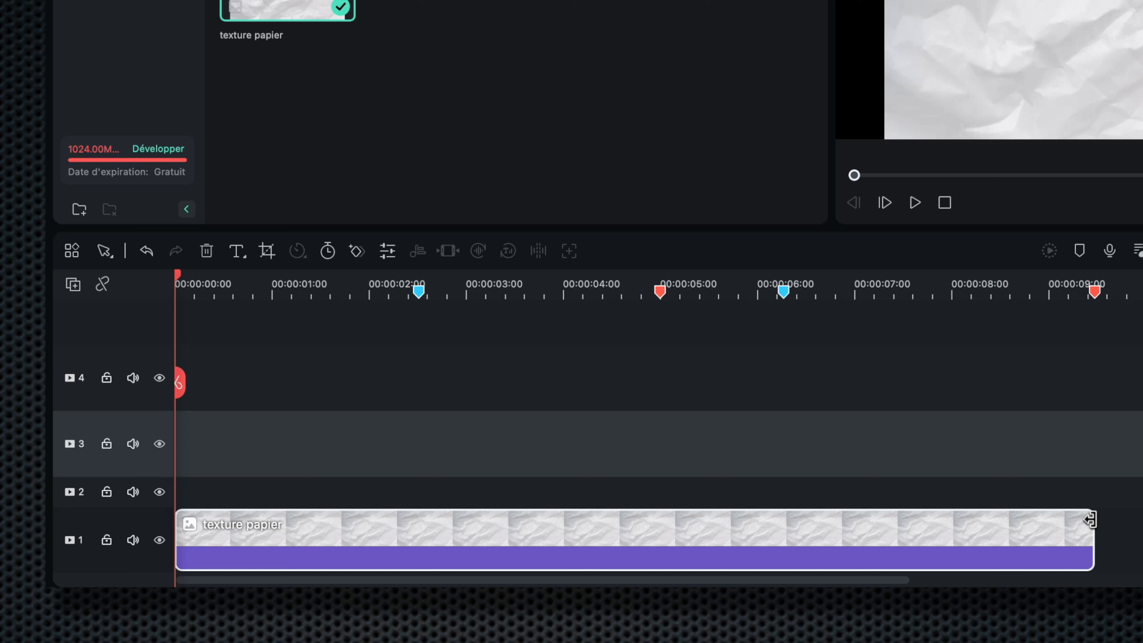
Add a quick subtitle (Sous-titres) text clip on track 2 at the start of the timeline.
click(141, 498)
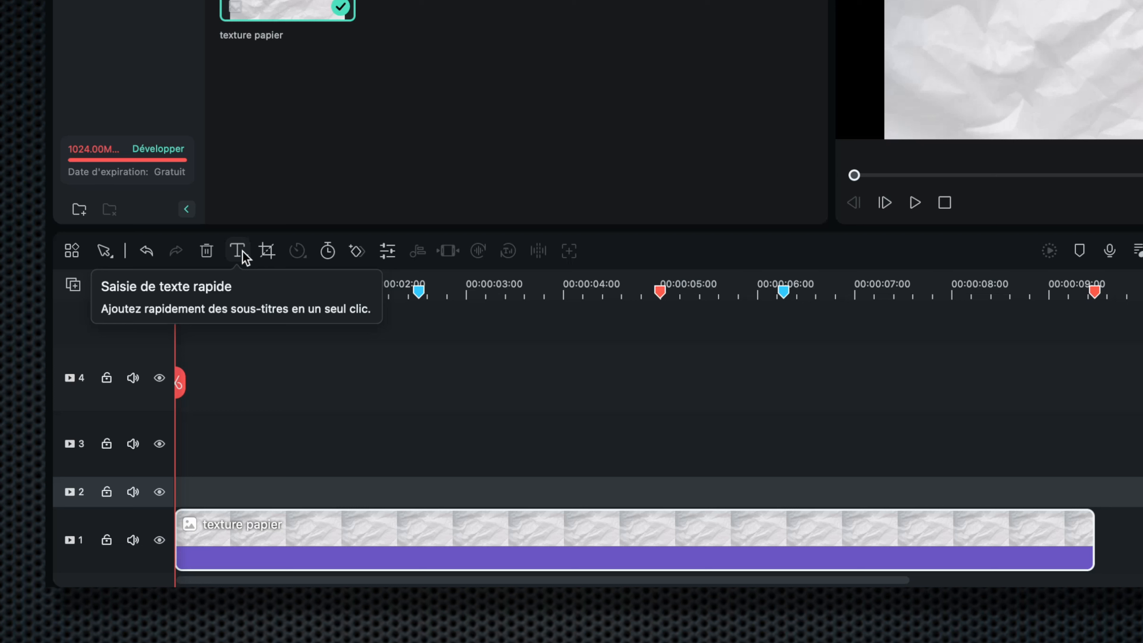
click(243, 251)
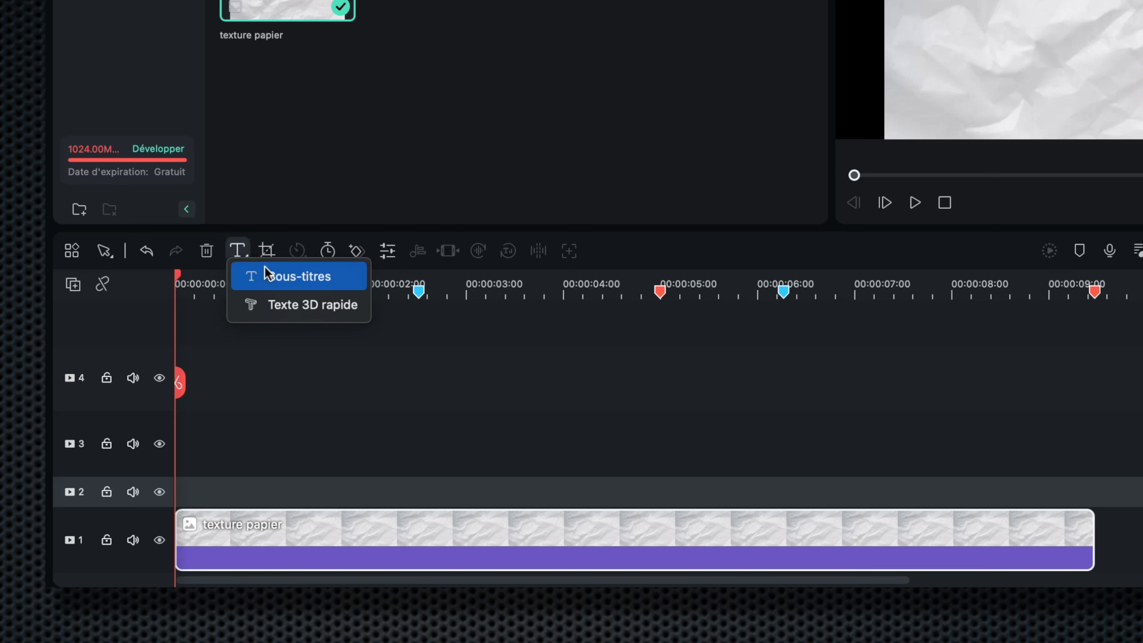
click(275, 277)
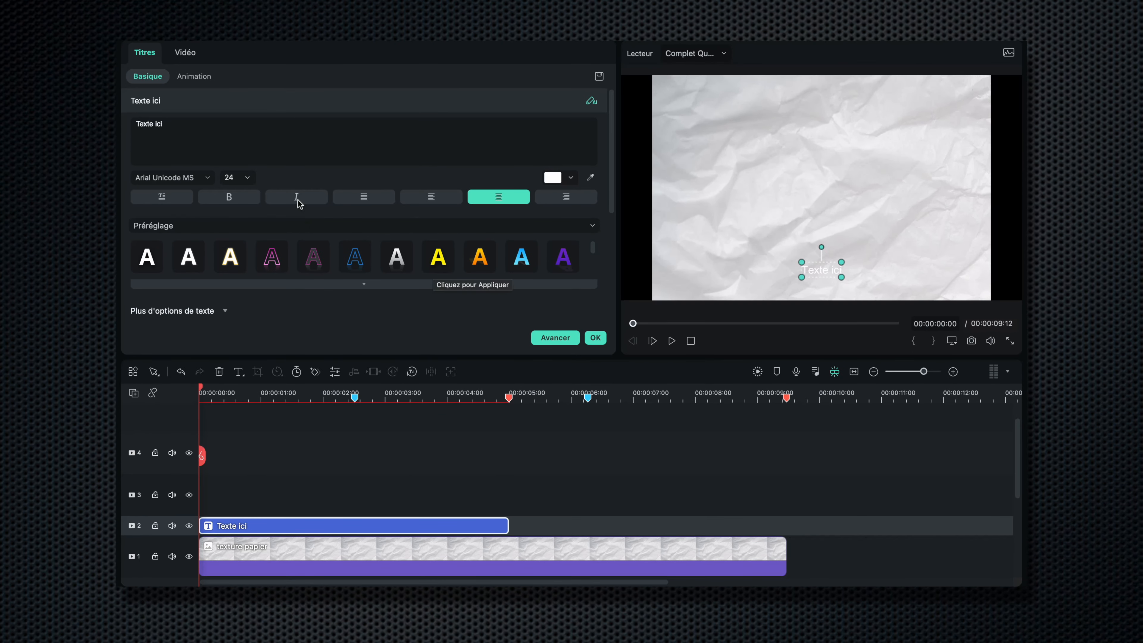
Format the title text with size 60, black colour and the JMH Typewriter font.
click(248, 178)
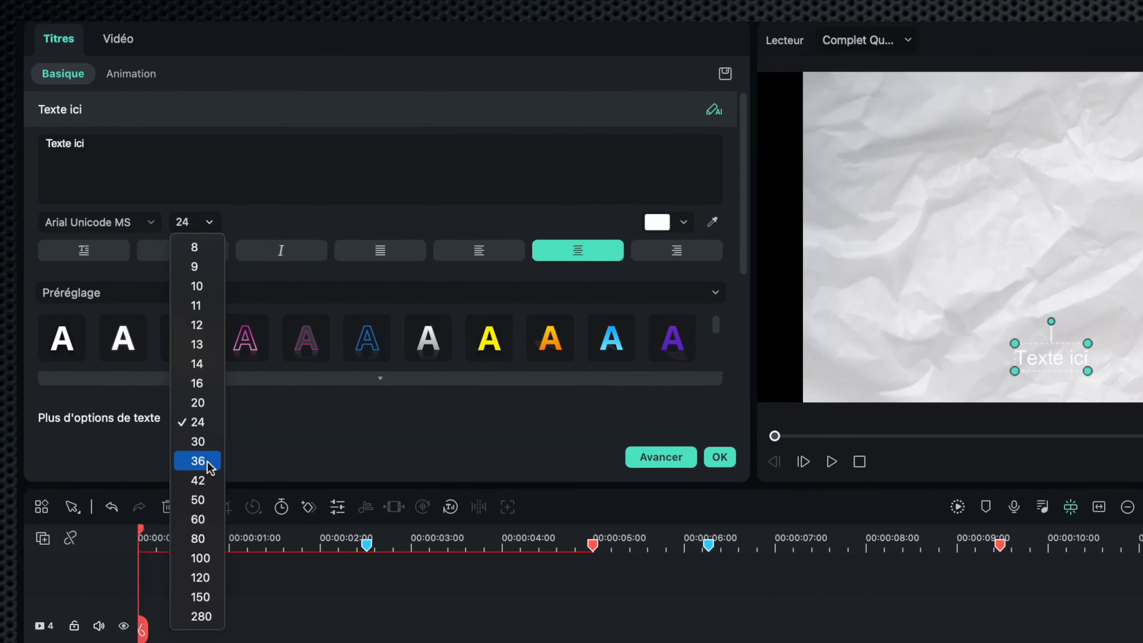
click(198, 523)
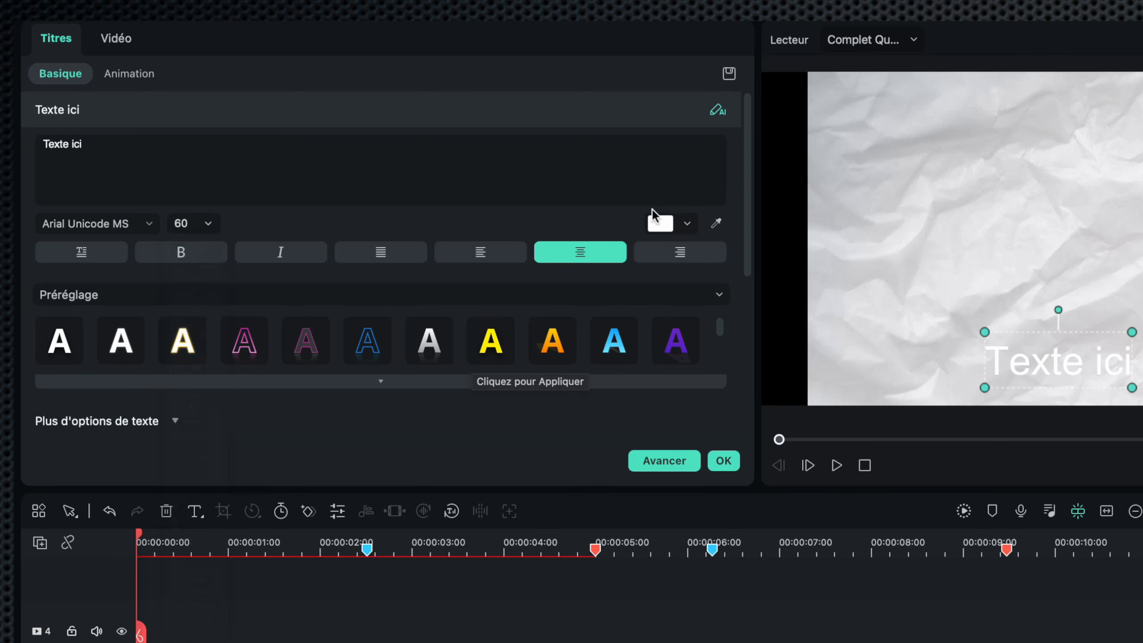
click(660, 223)
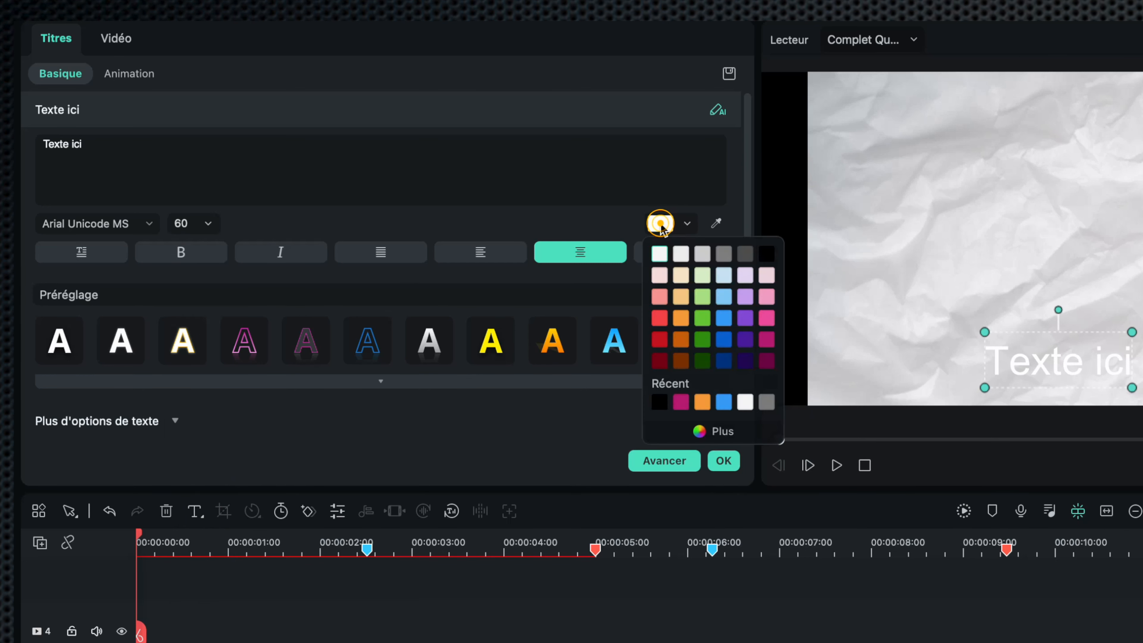
click(765, 254)
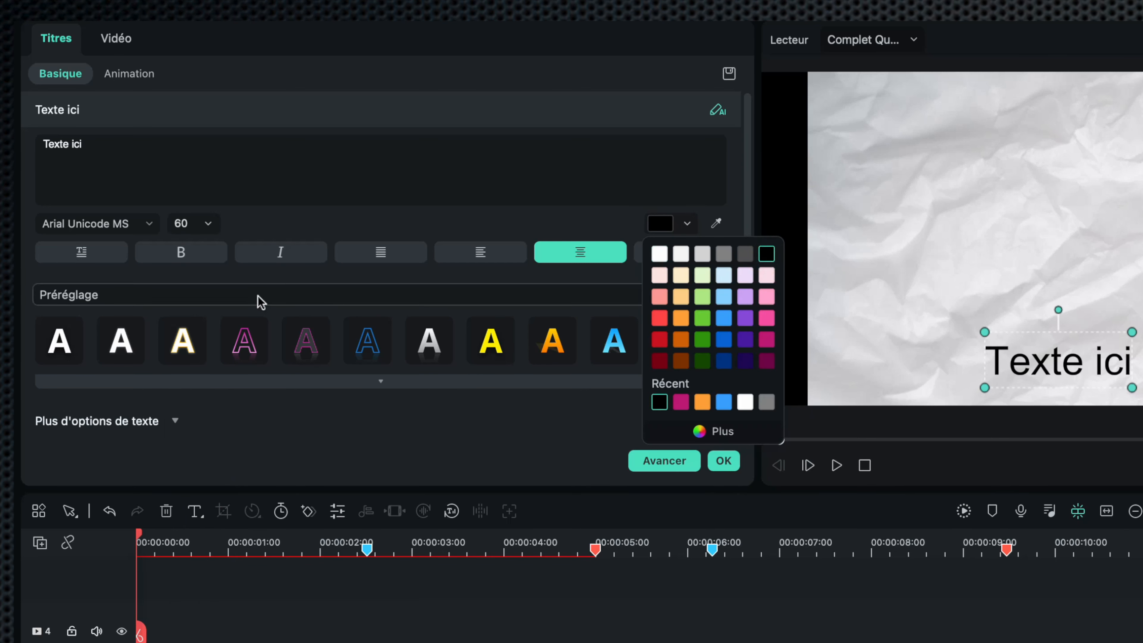
click(145, 229)
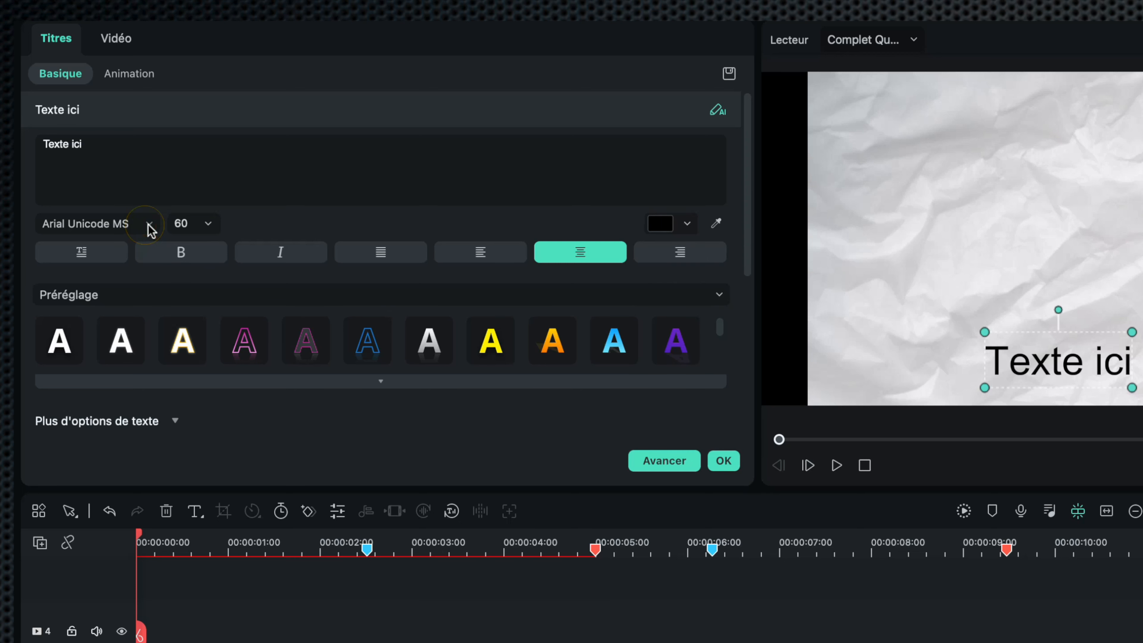
click(149, 228)
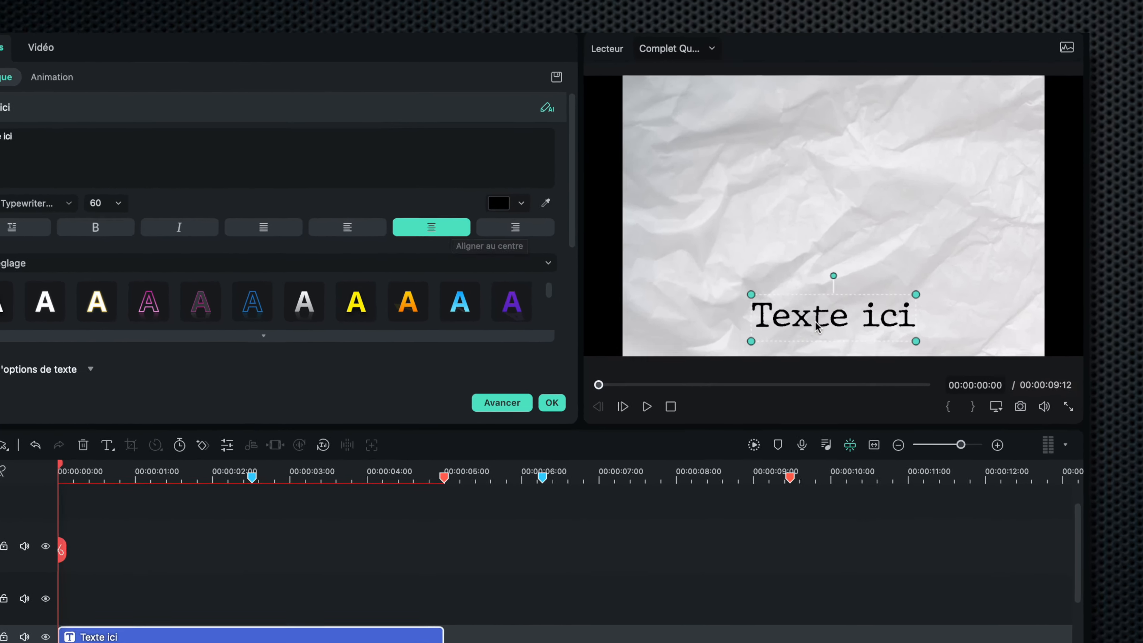
Move the title to the middle of the frame and replace its text with "L'effet STABILO" and "avec Filmora" on two lines.
drag(808, 269, 818, 226)
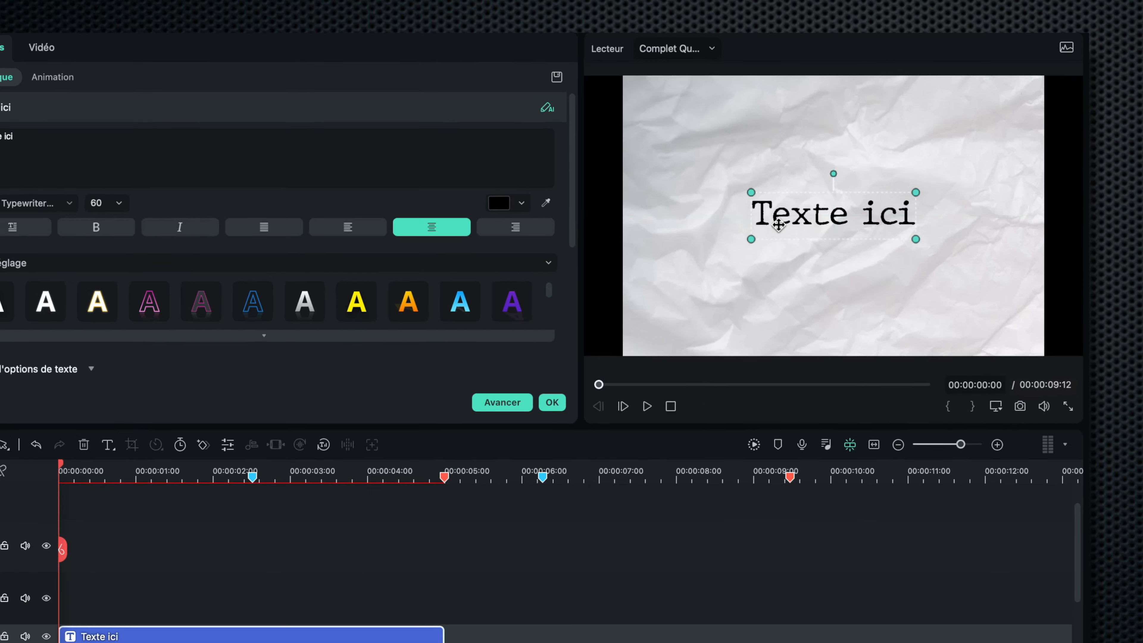
click(44, 151)
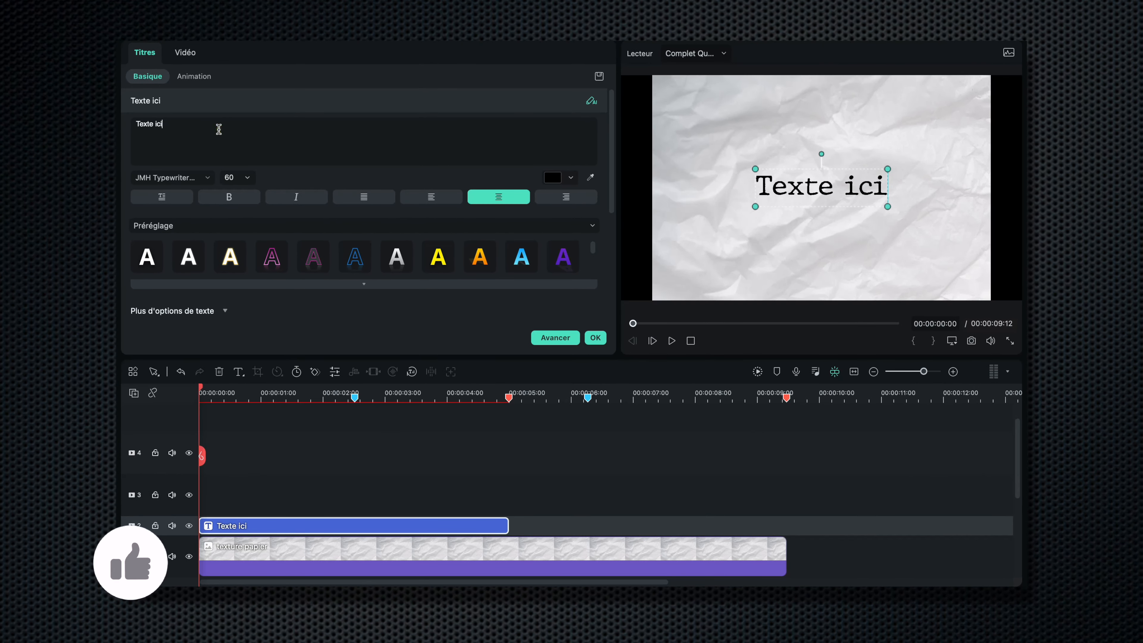
triple_click(216, 125)
text(L'effet STABILO)
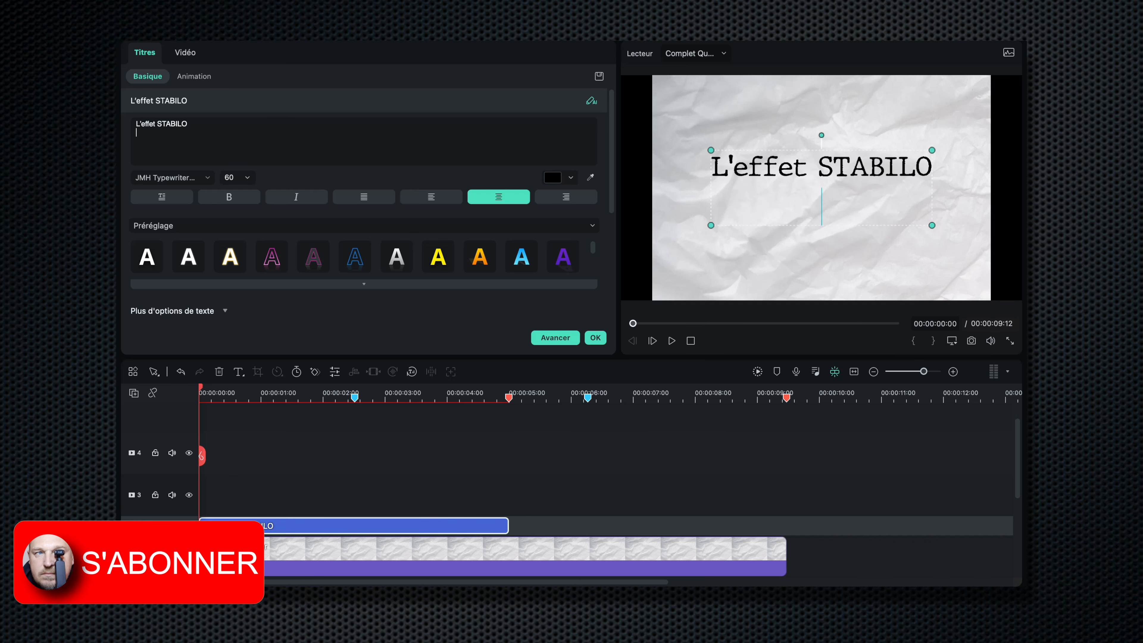
key(Return)
text(avec Filmora)
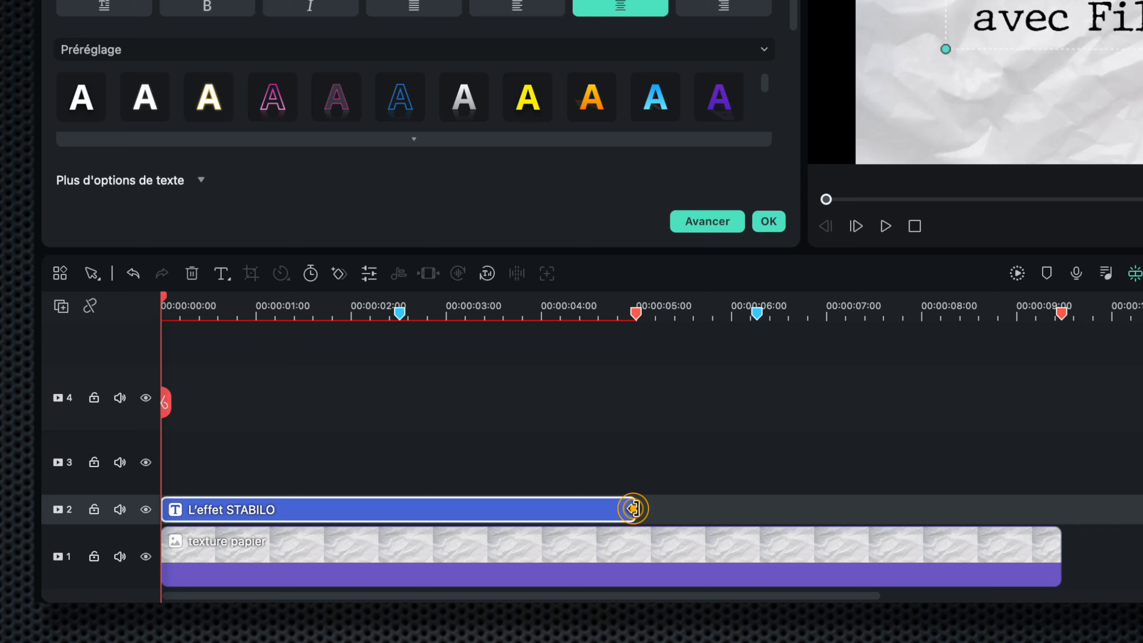
Extend the title clip to the end of the paper texture clip and play the sequence.
drag(633, 509, 1059, 507)
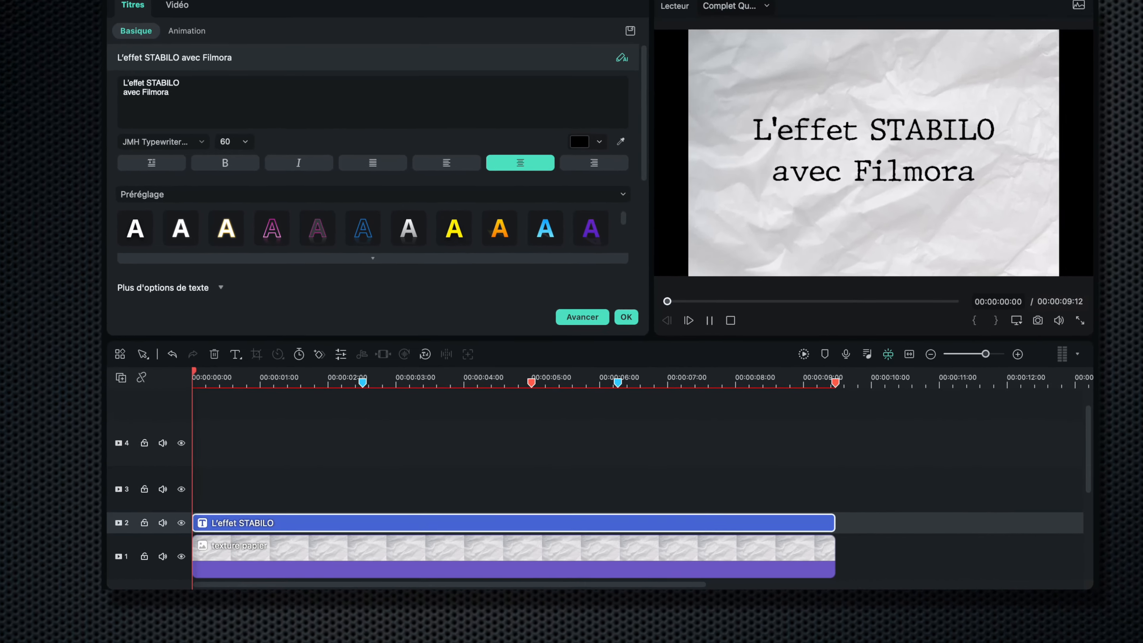
key(space)
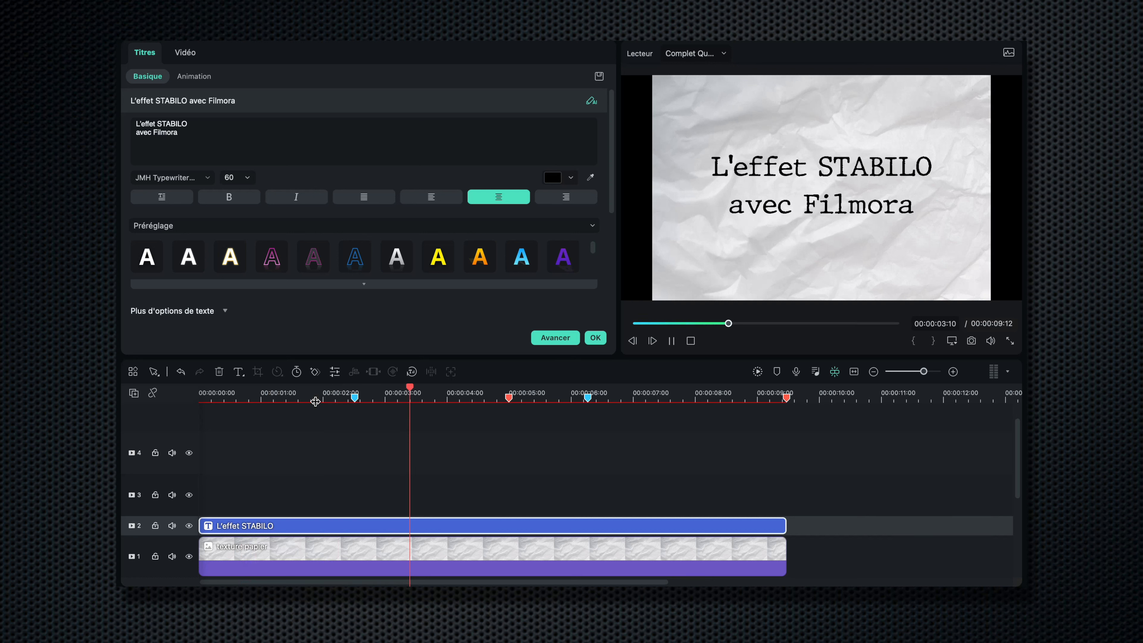
key(space)
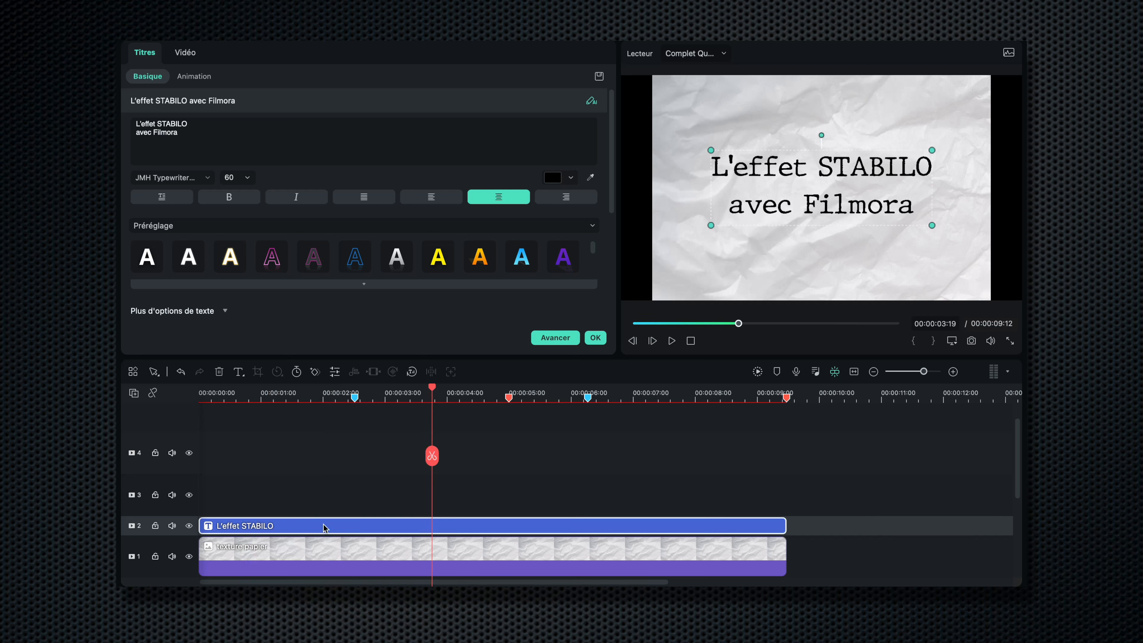
Apply the Typographe animation to the title and preview it.
click(200, 77)
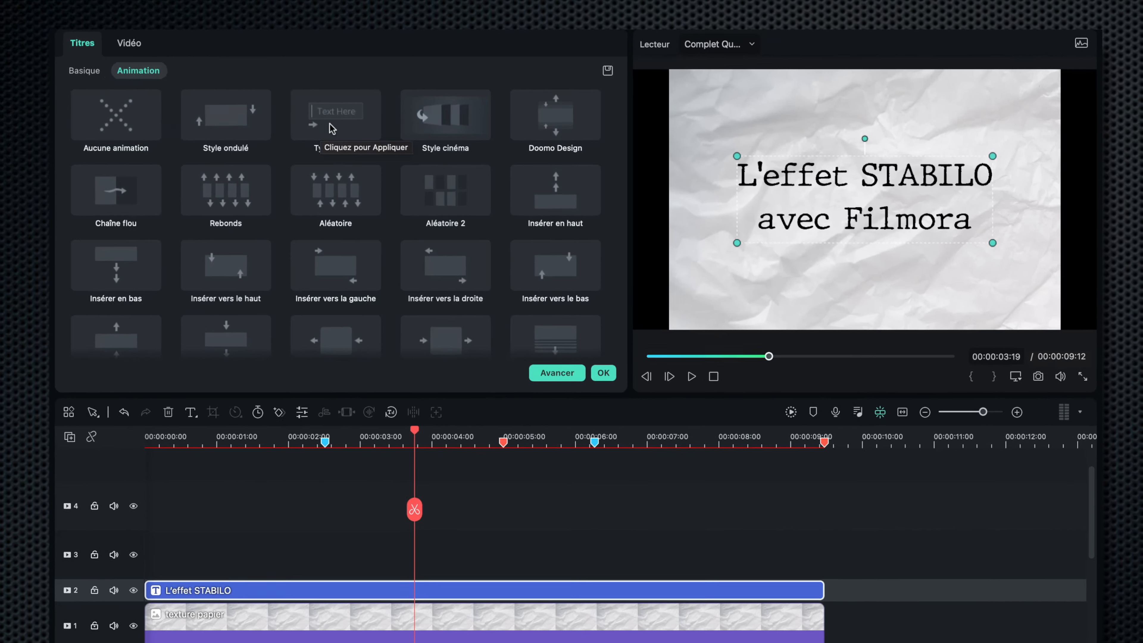
click(358, 124)
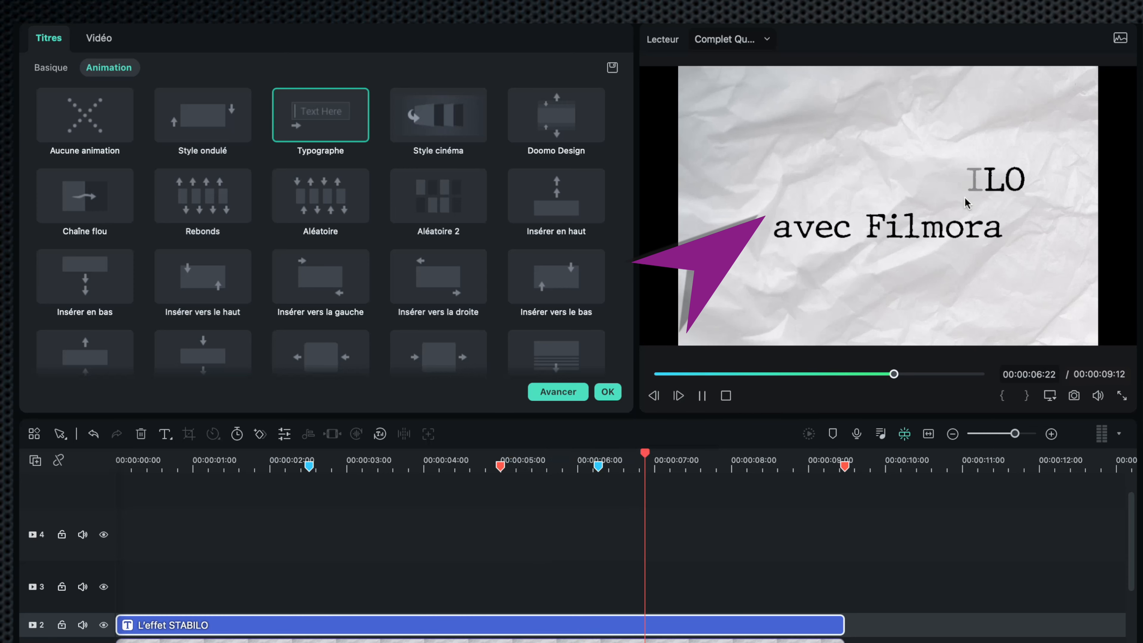
key(space)
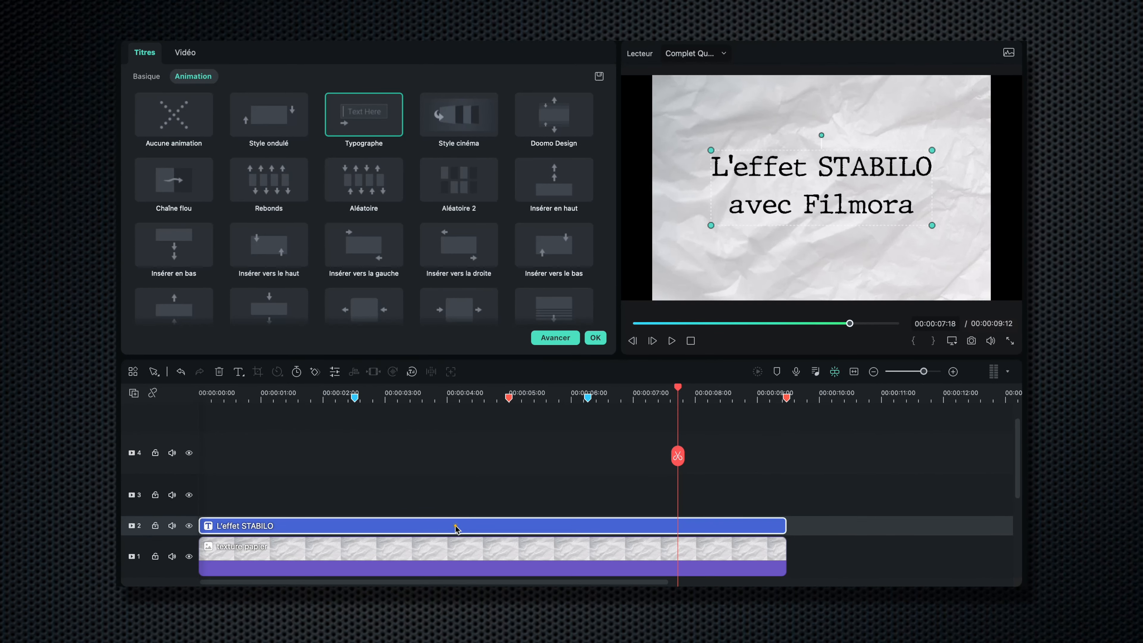
In the advanced title editor, remove the exit part of the typewriter animation, preview the title and save the changes.
click(550, 339)
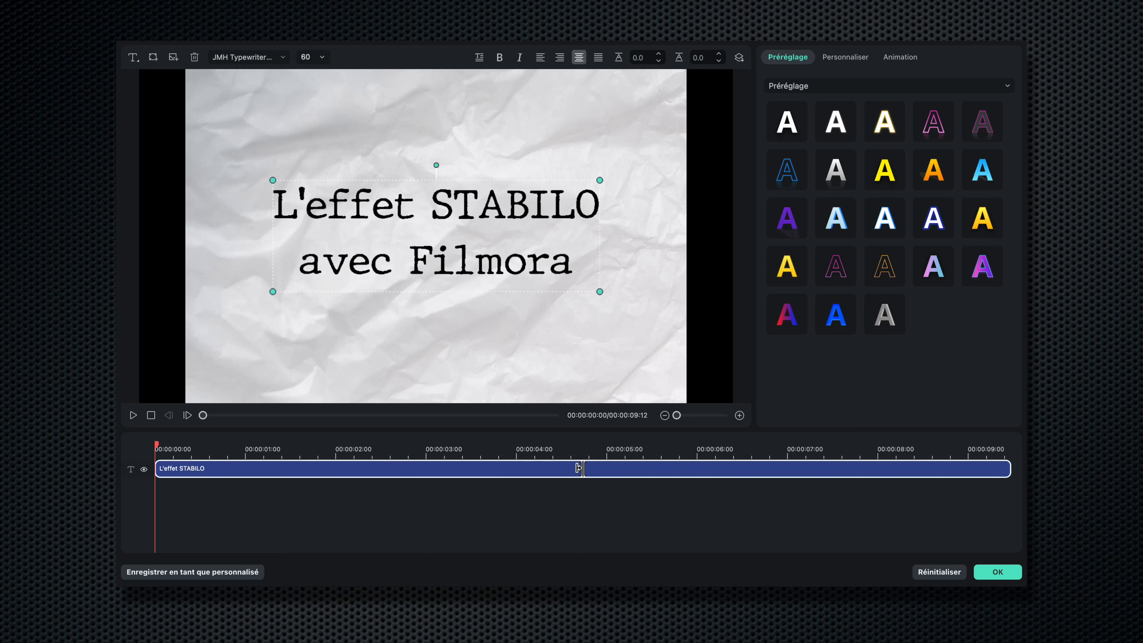
key(space)
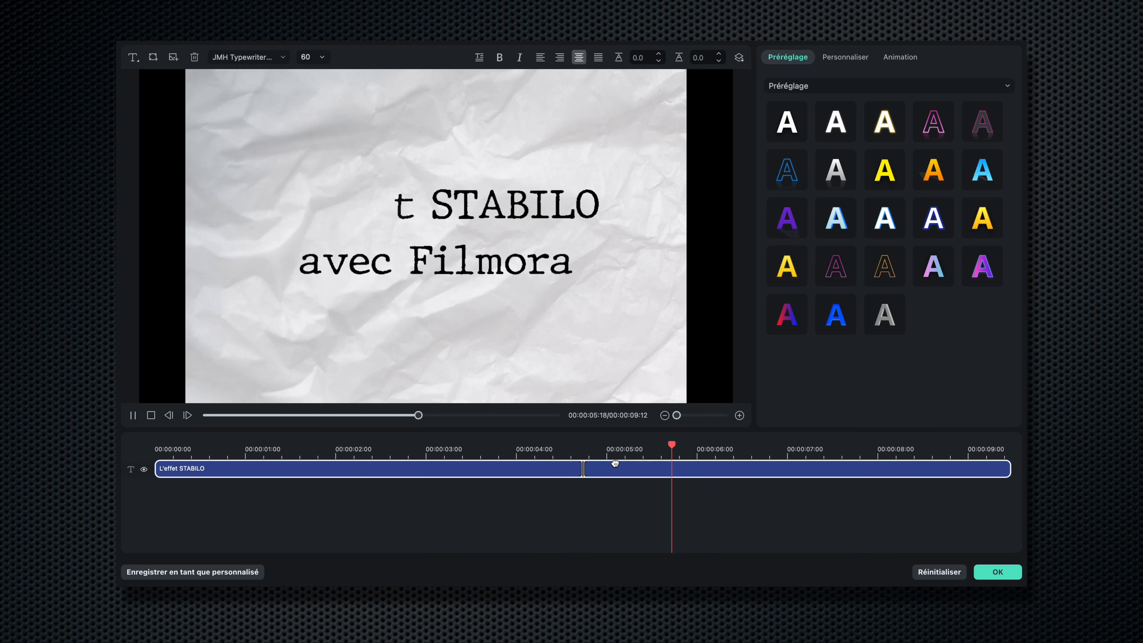
key(space)
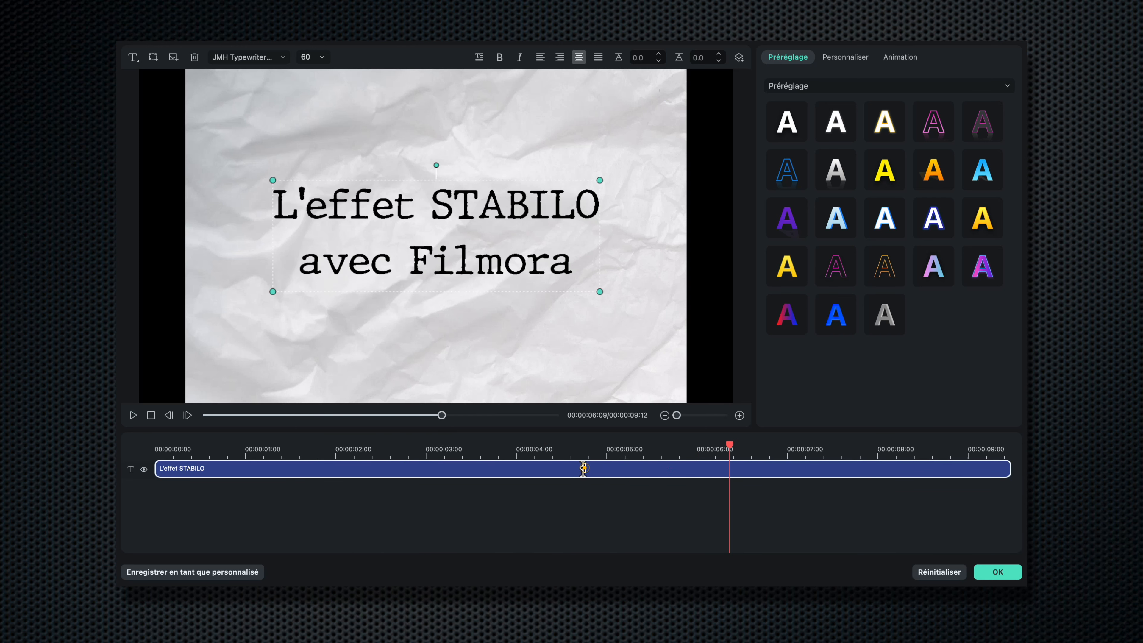
drag(583, 468, 770, 465)
drag(709, 424, 1095, 417)
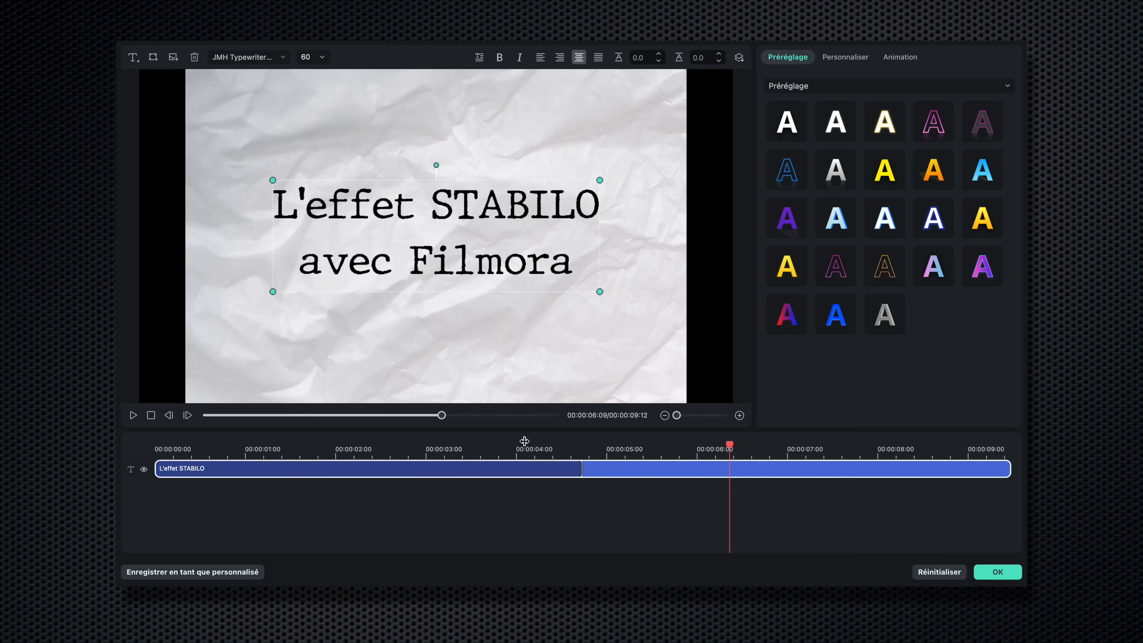
click(475, 444)
key(space)
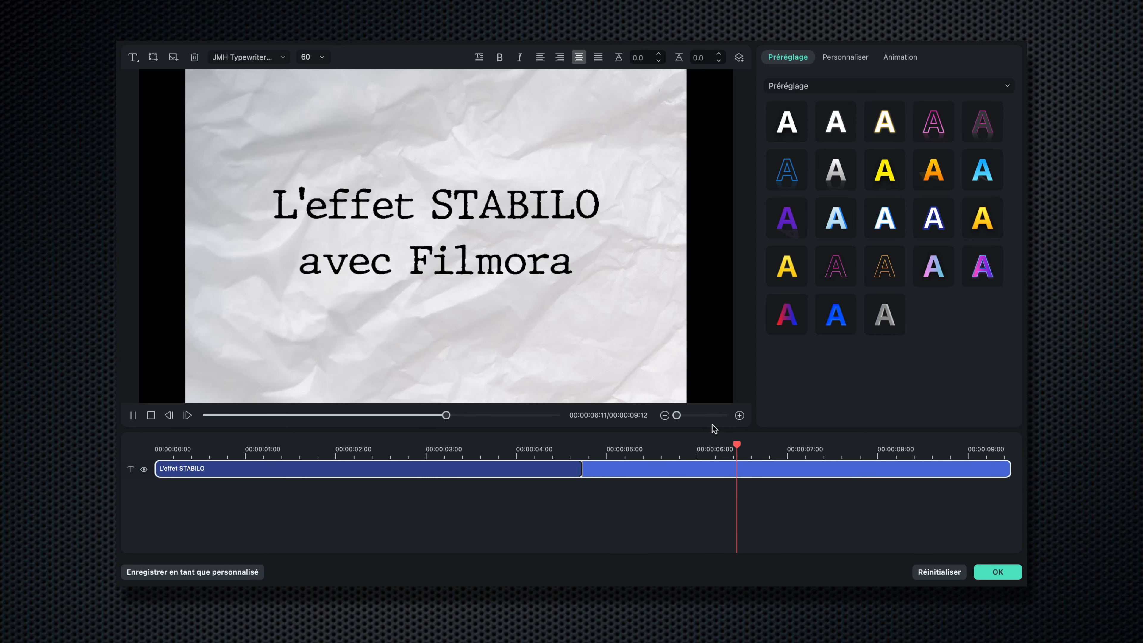
key(space)
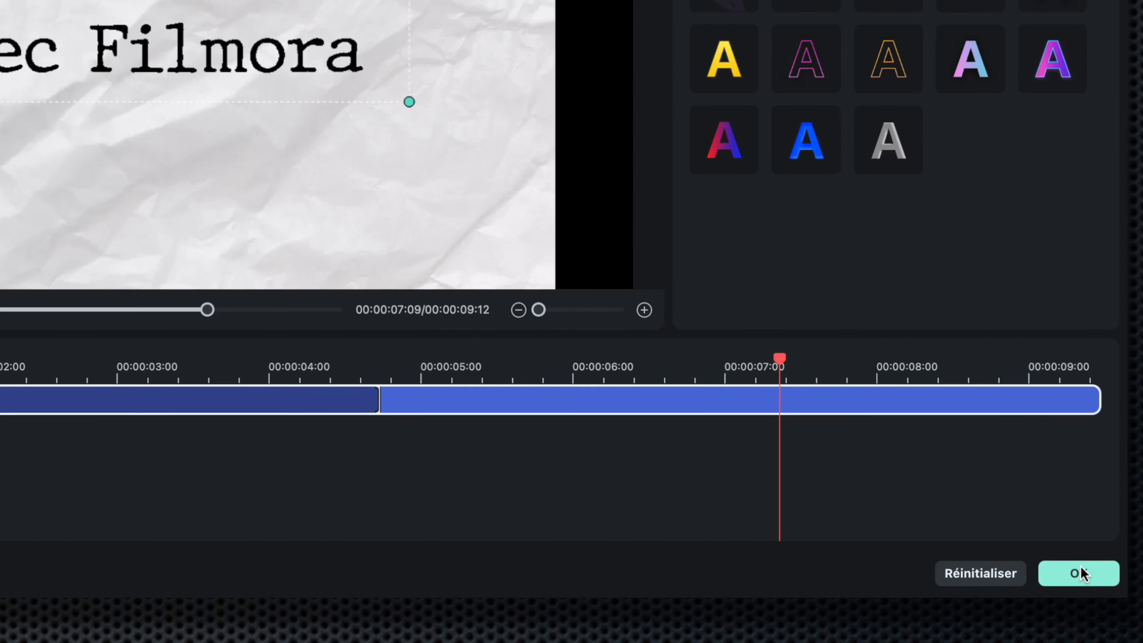
click(1079, 573)
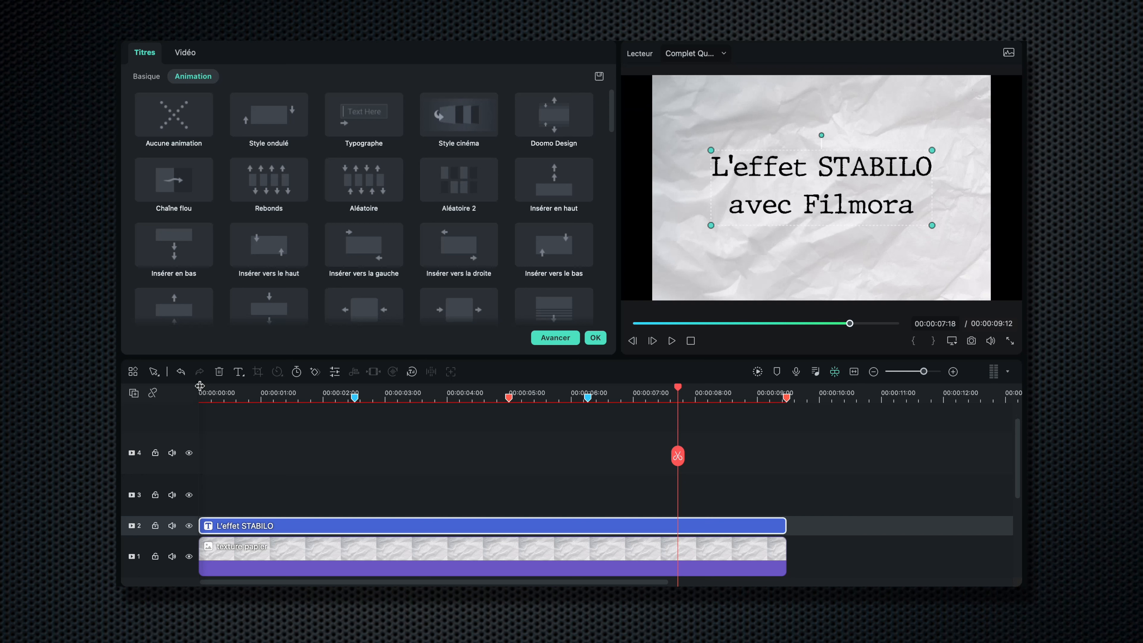
Scrub the title animation from the start to 00:00:04:20 and close the title settings.
click(199, 387)
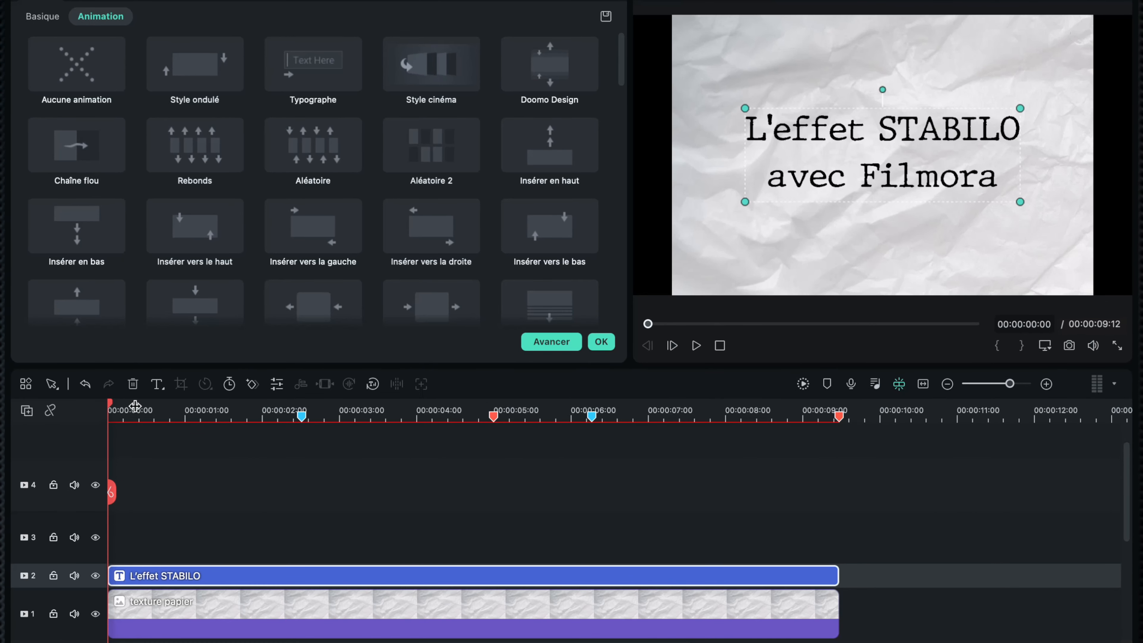
drag(110, 408, 483, 429)
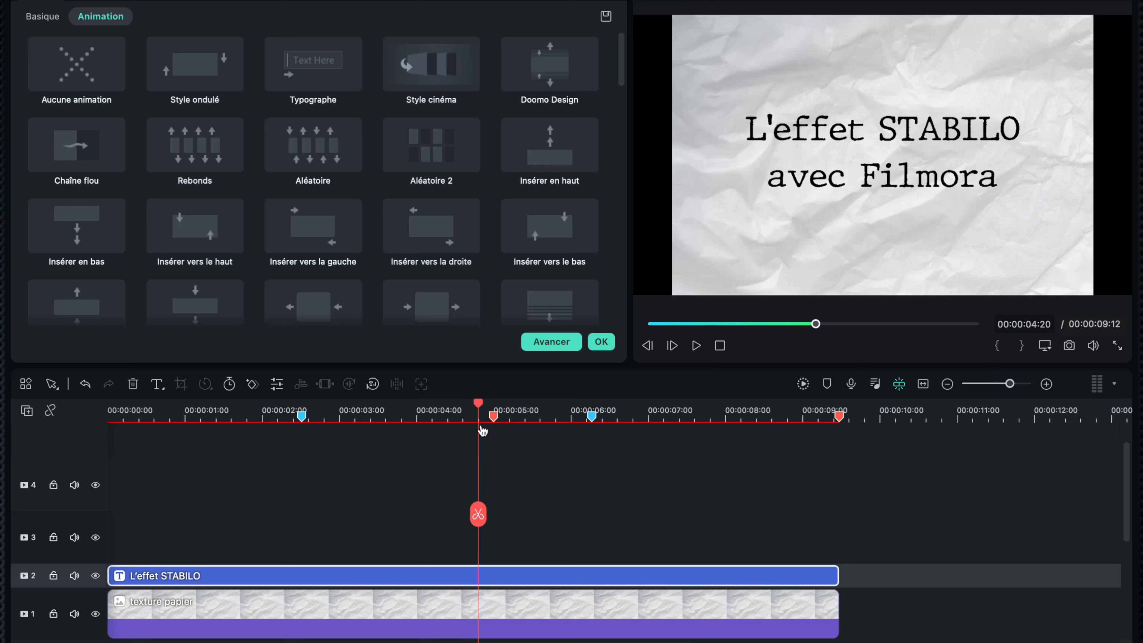
click(603, 343)
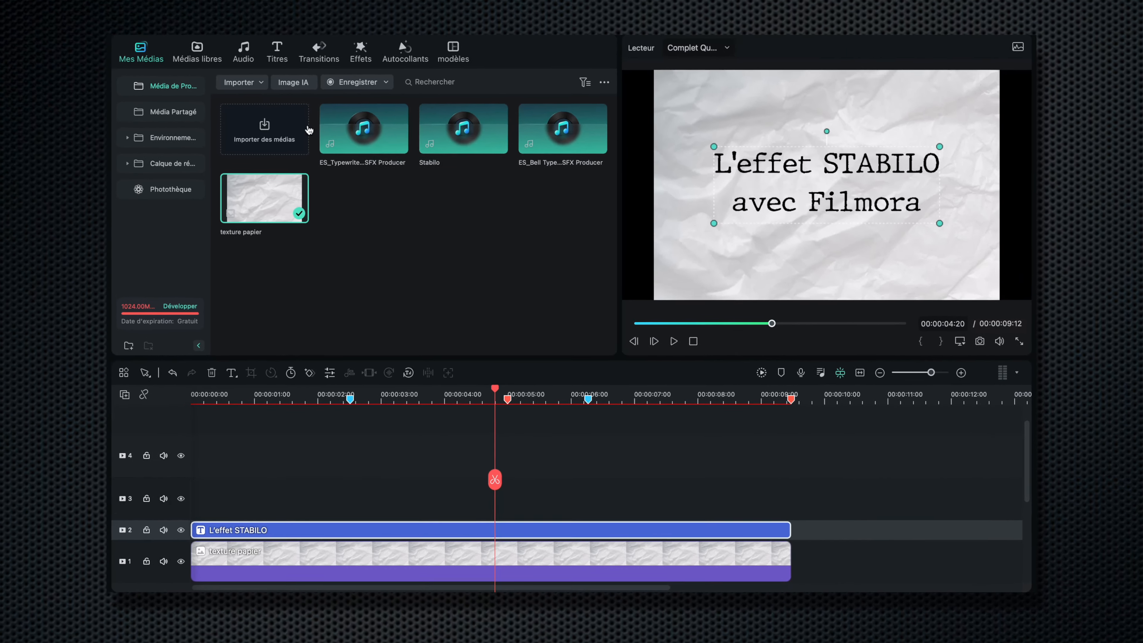
Add the light yellow solid colour from Filmstock to track 3 at 00:00:04:20 and extend it to the end of the title clip.
click(197, 52)
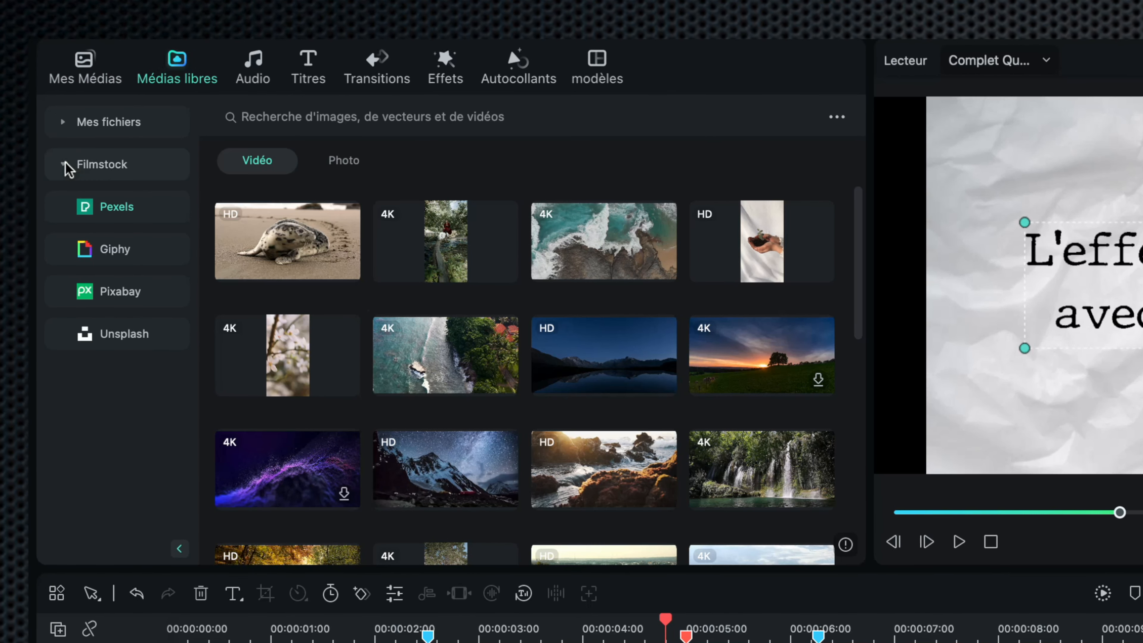
click(65, 166)
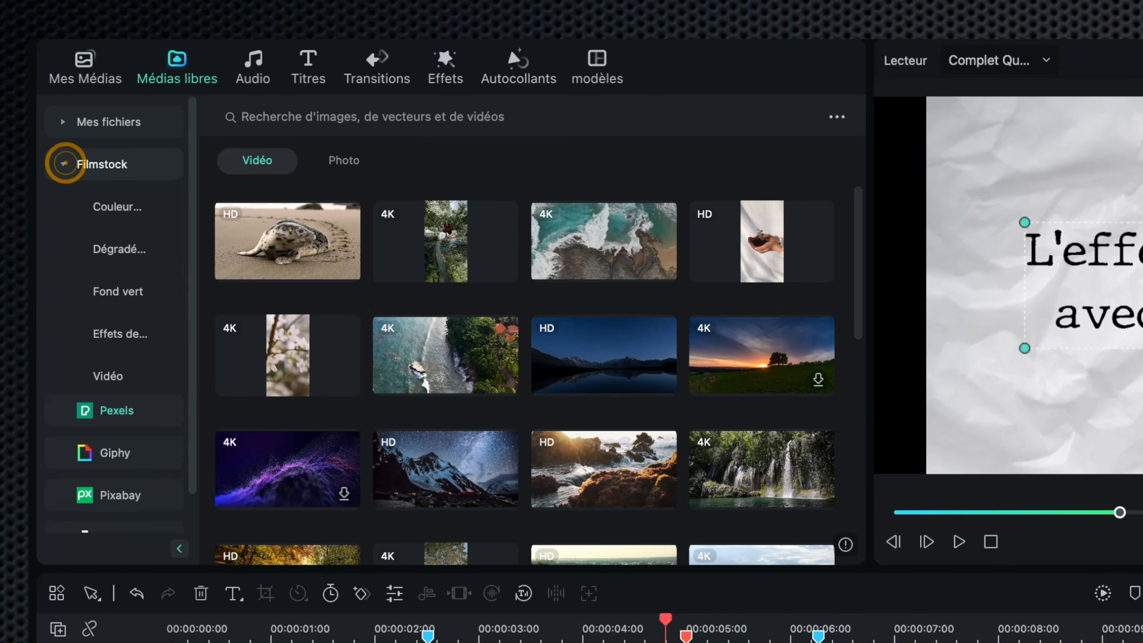
click(114, 211)
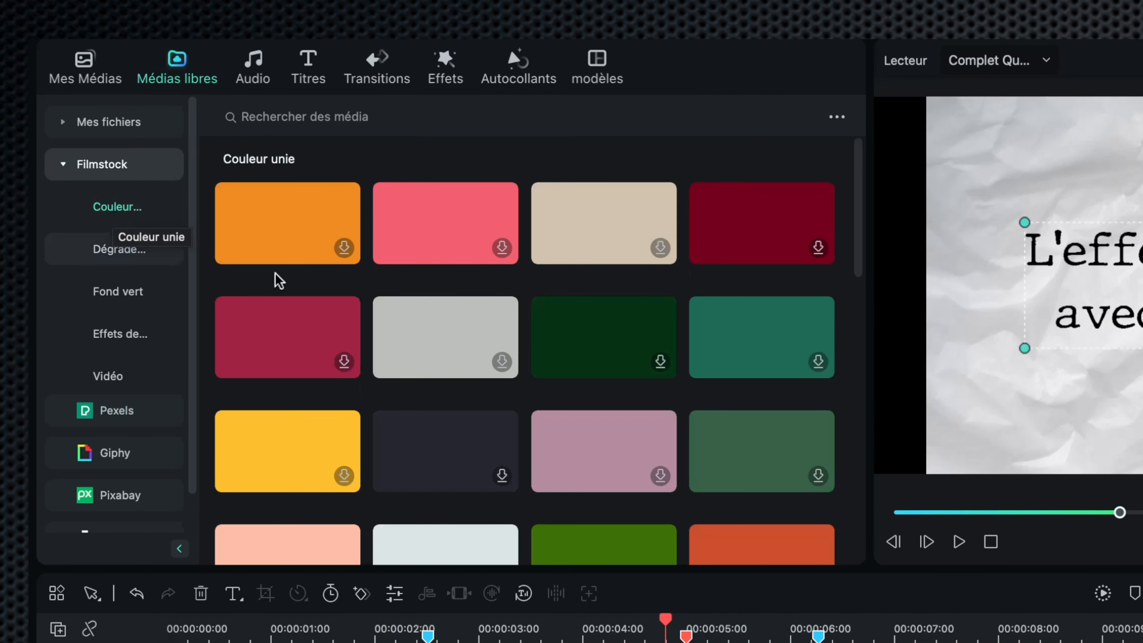
scroll(409, 340, down, 15)
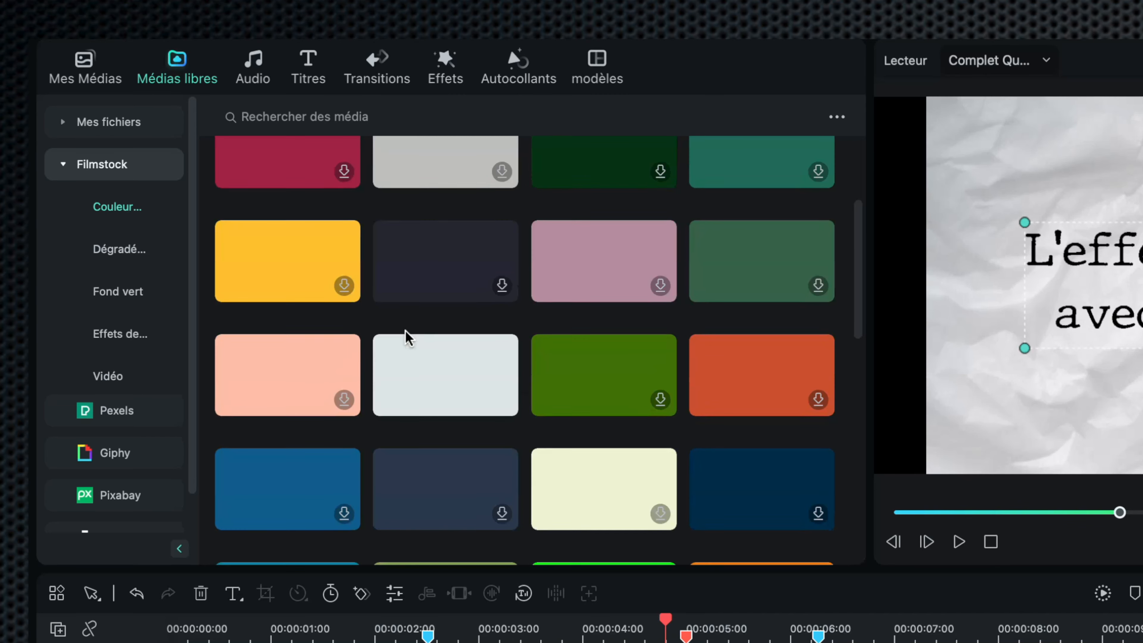
scroll(405, 340, down, 2)
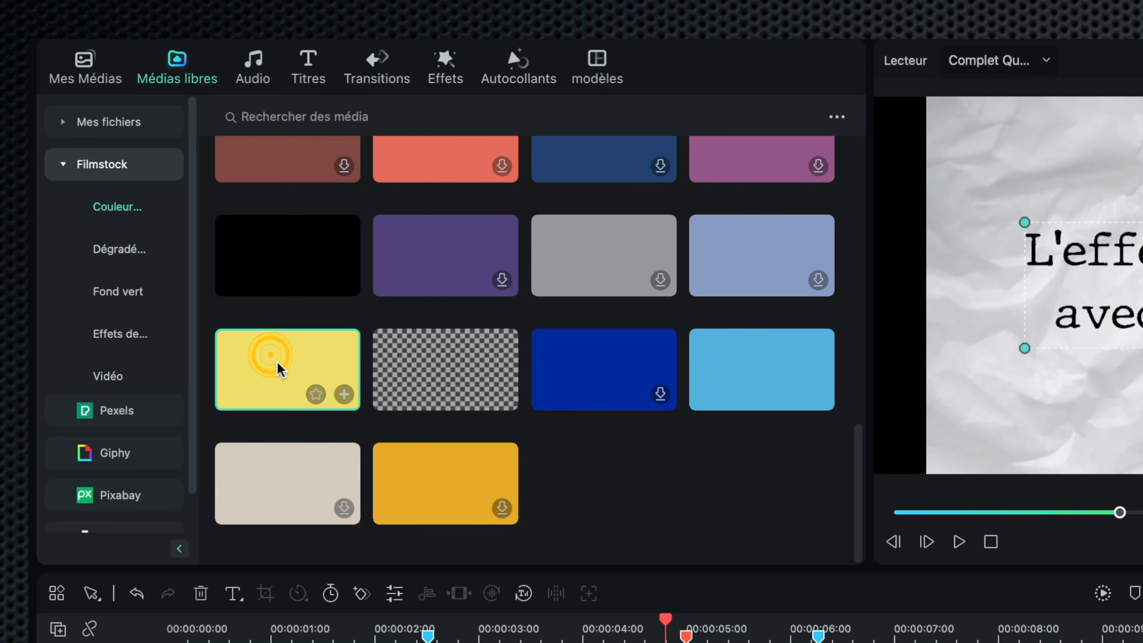
click(258, 364)
drag(252, 360, 498, 495)
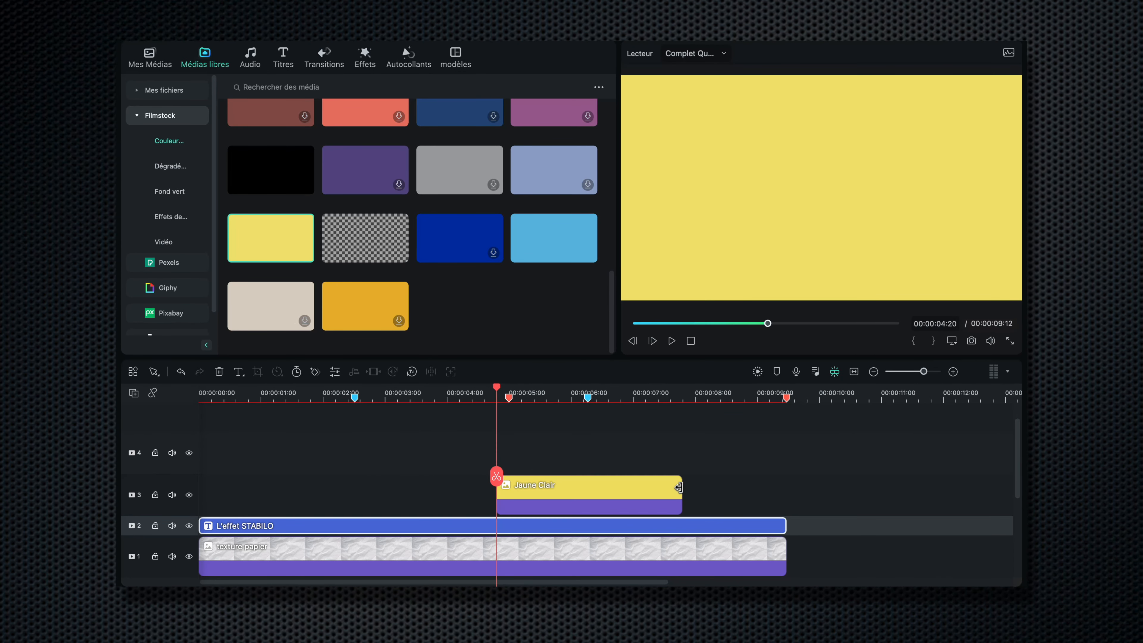
drag(681, 487, 787, 485)
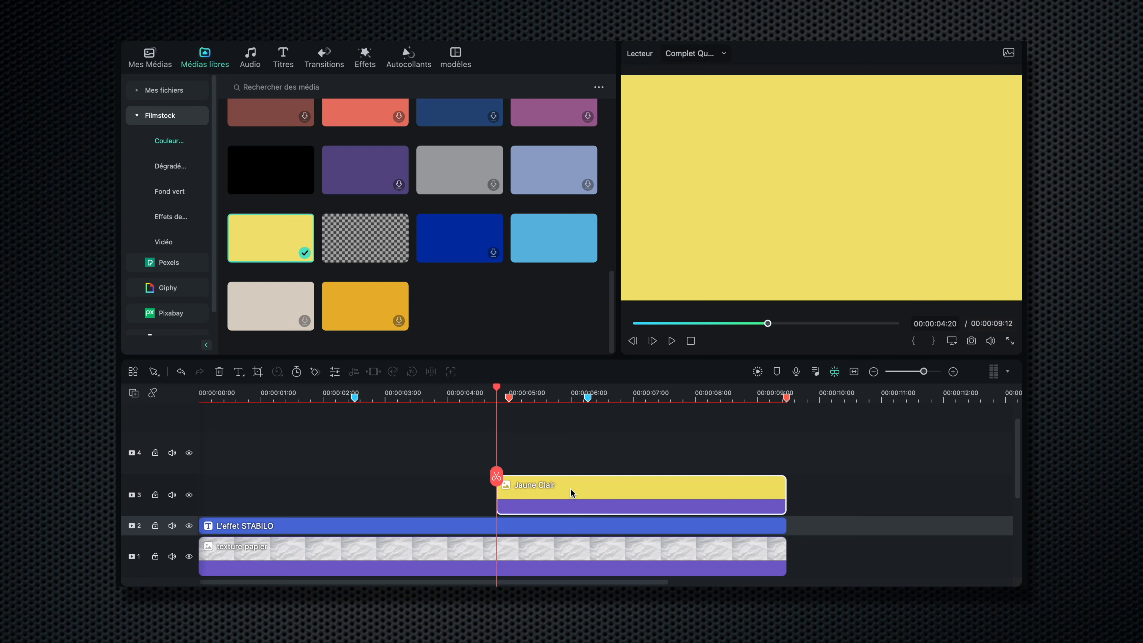
Apply a Rectangle mask to the yellow clip, then resize and move it to cover the word STABILO.
double_click(571, 493)
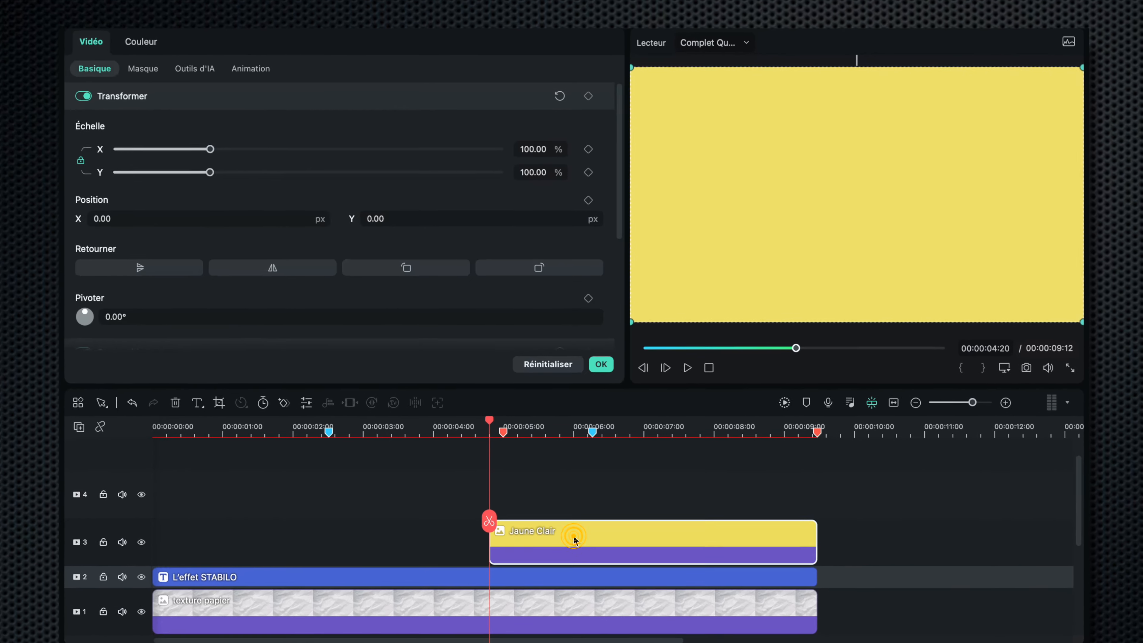
click(103, 64)
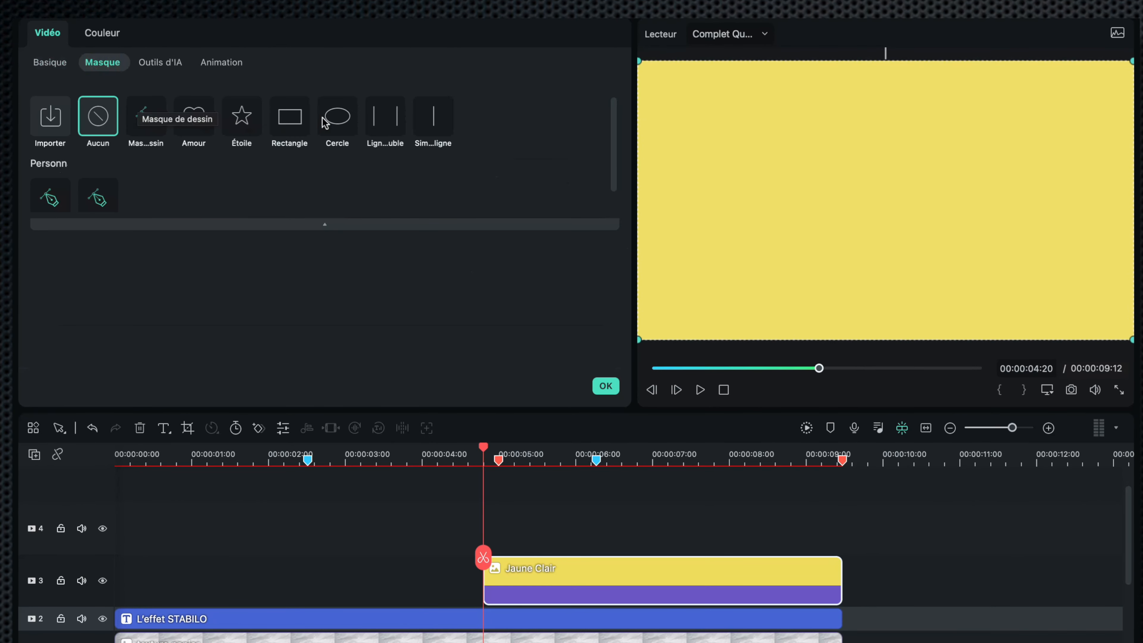
click(284, 119)
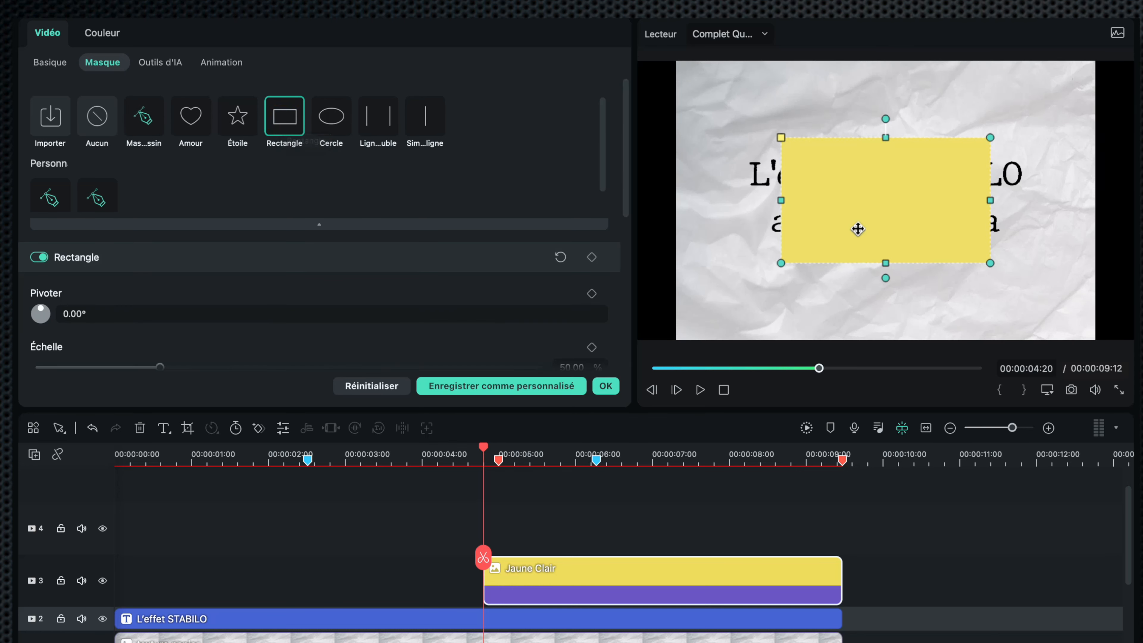
drag(885, 262, 925, 180)
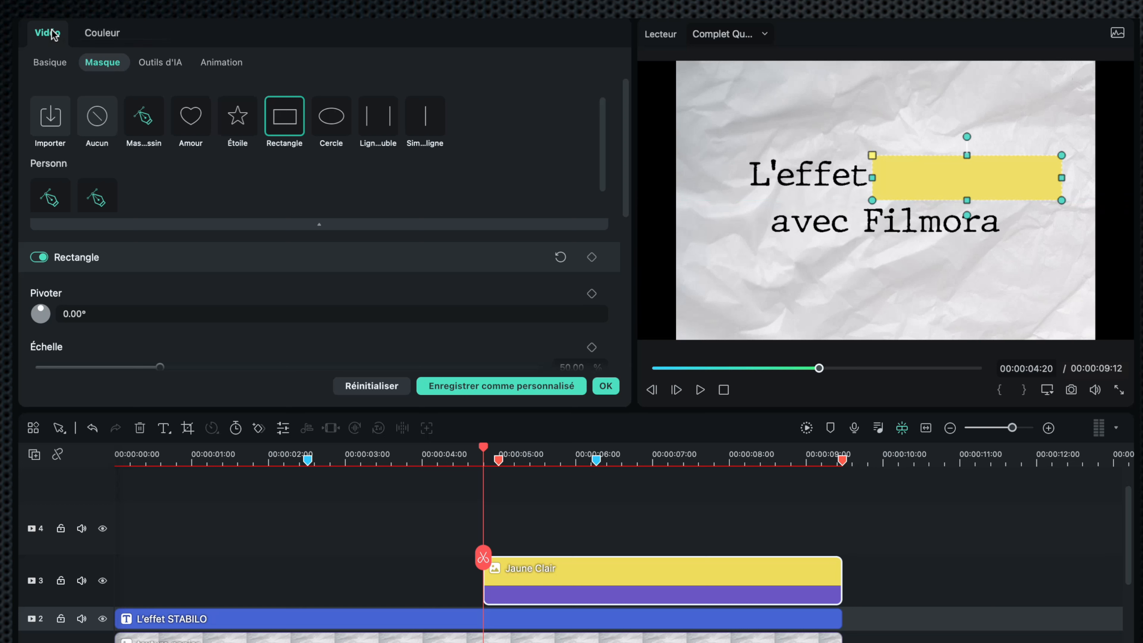
Set the yellow clip's blend mode to Obscurcir.
click(51, 64)
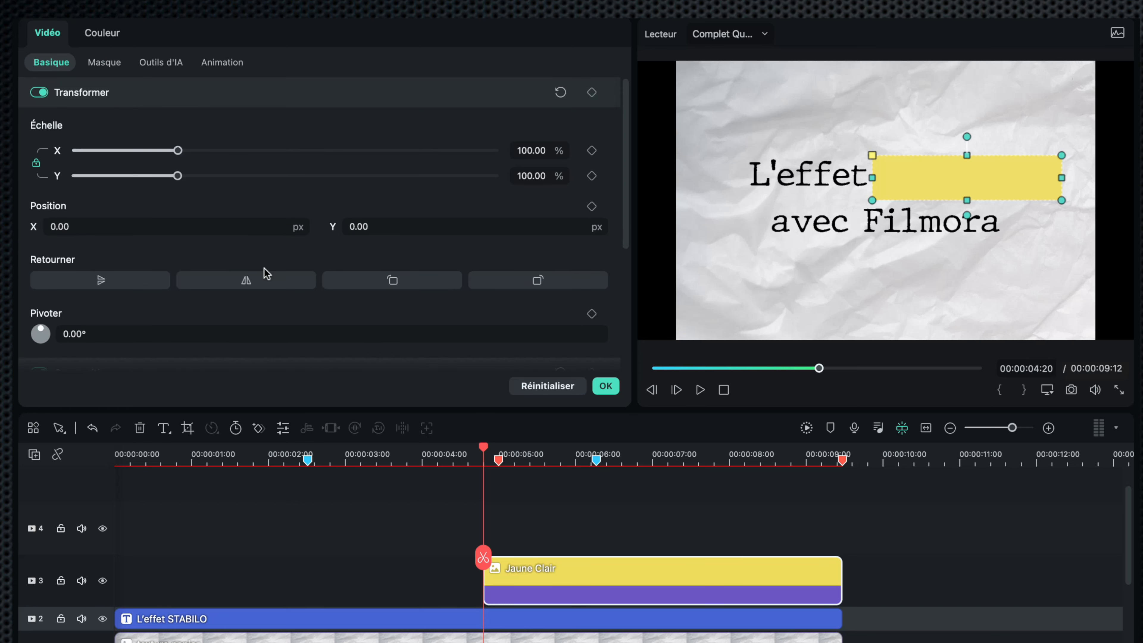
scroll(266, 273, down, 3)
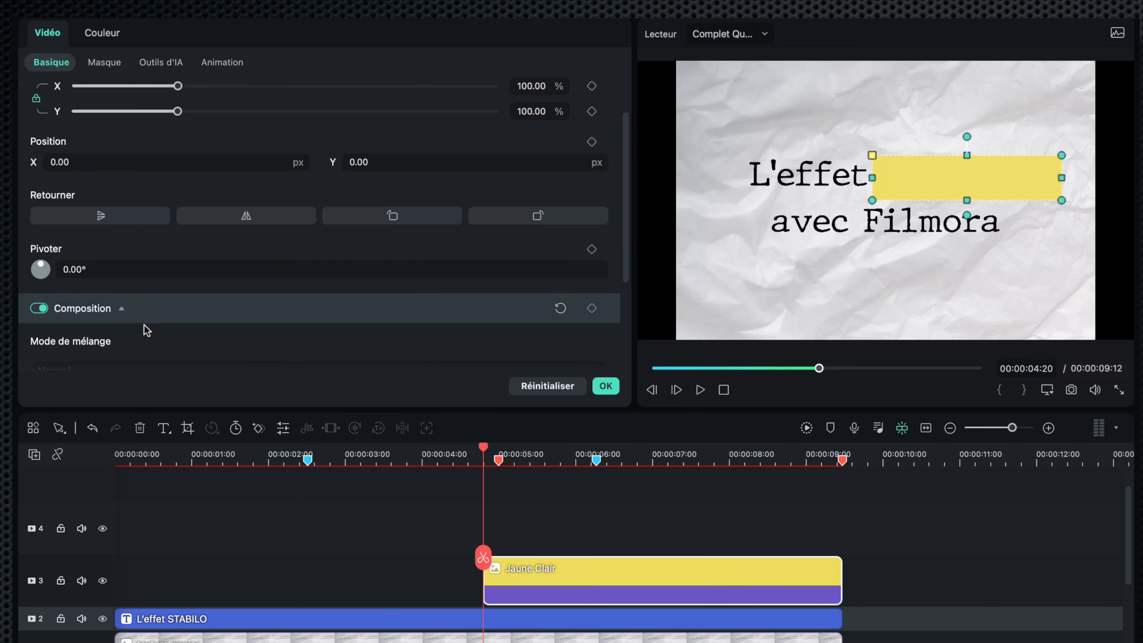
scroll(254, 333, down, 5)
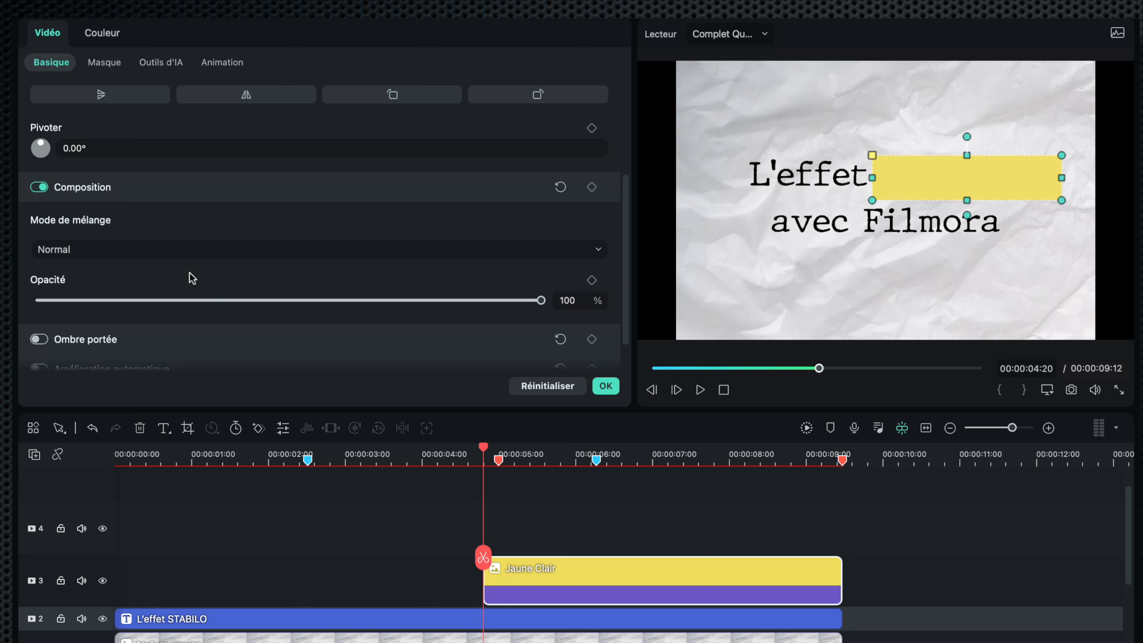
click(142, 252)
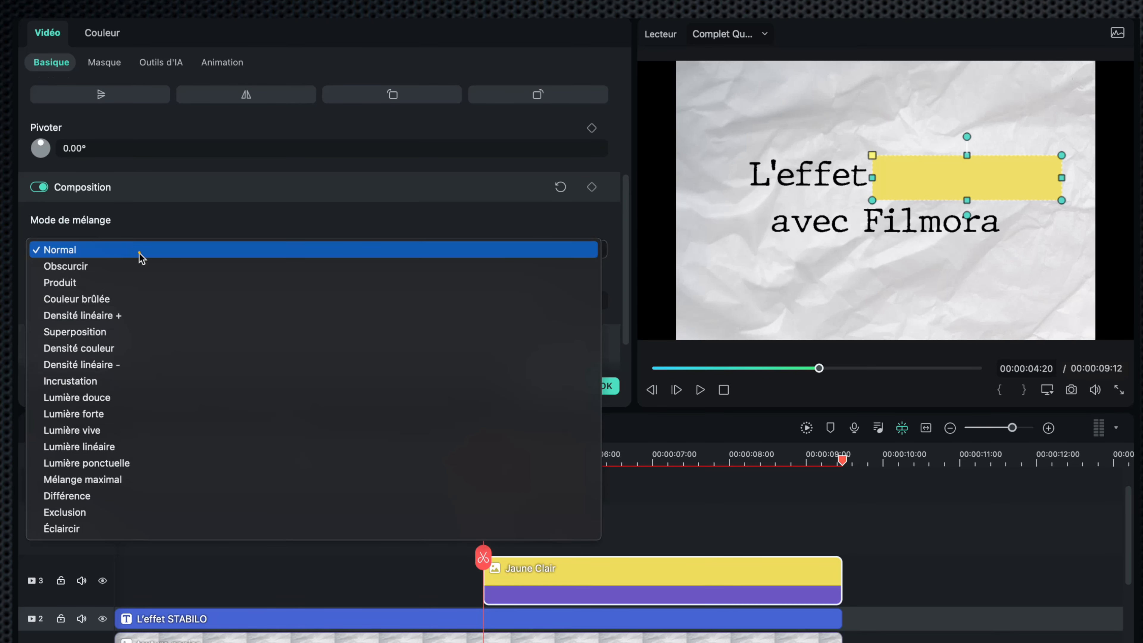
click(117, 266)
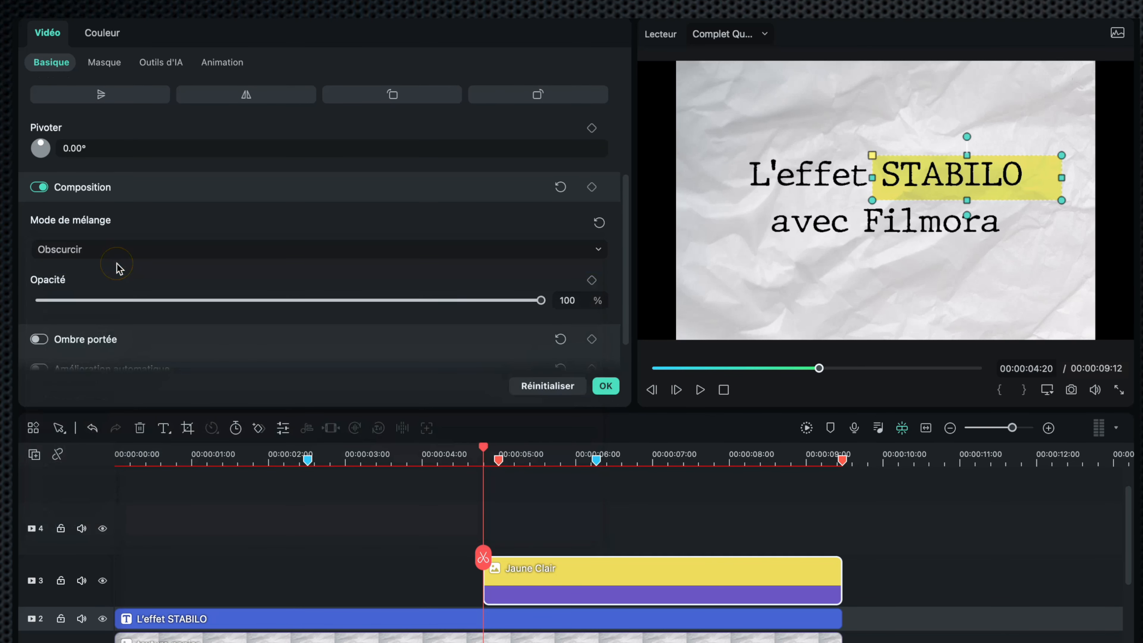
Narrow the rectangle mask and reposition it so it fits closely around the word STABILO.
click(105, 64)
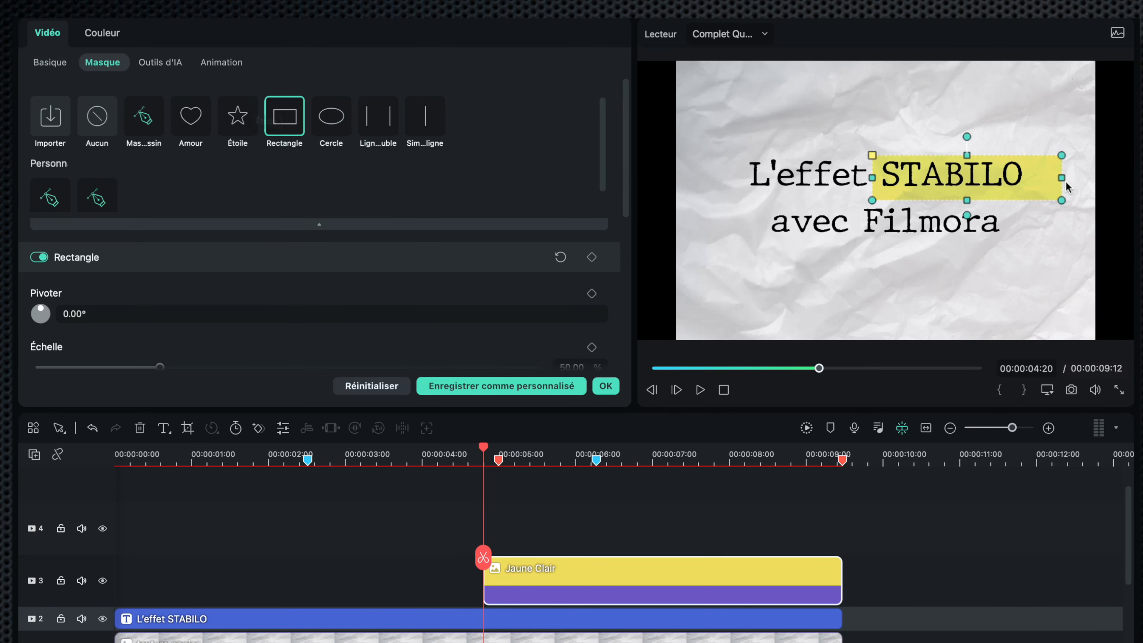
drag(1060, 177, 1043, 178)
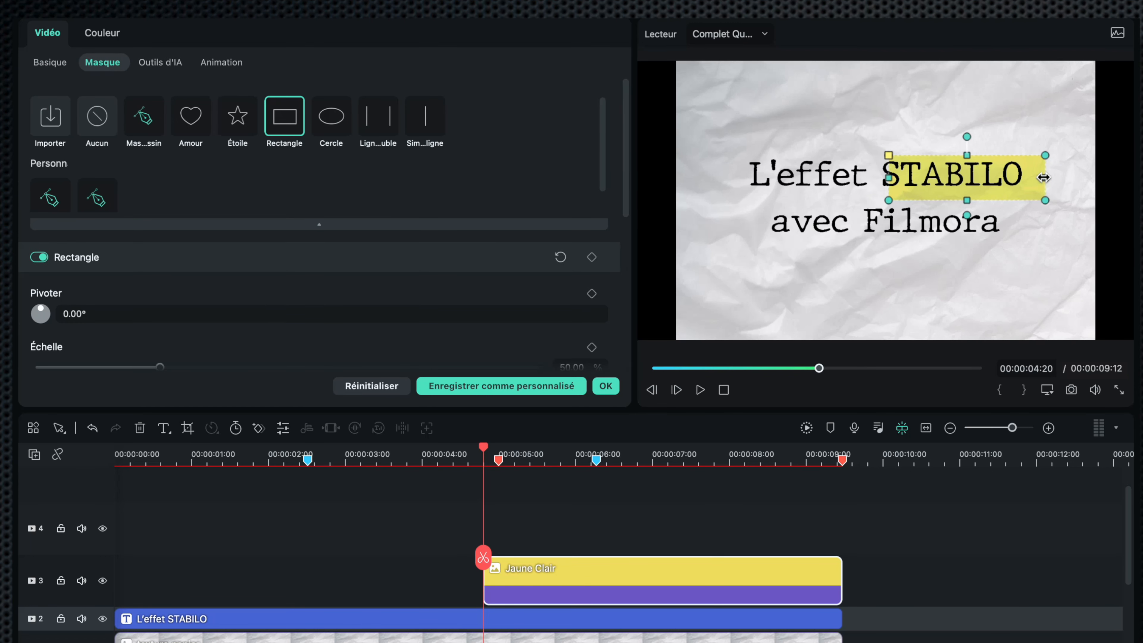
drag(963, 176, 945, 162)
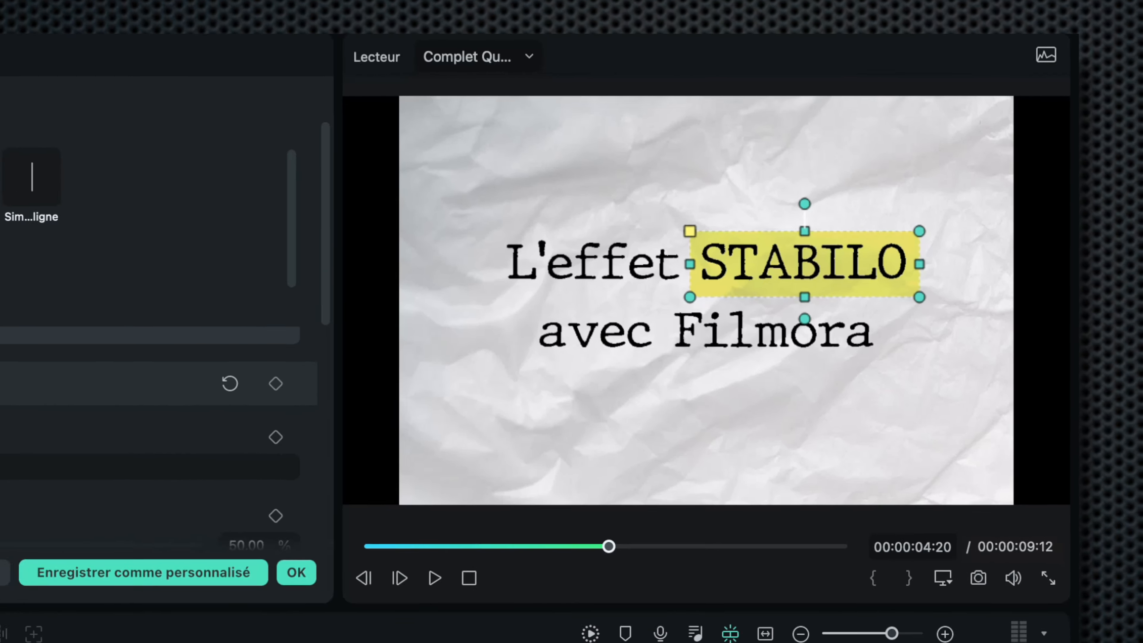
Add a keyframe for the full rectangle mask at the blue marker, 00:00:06:07.
drag(421, 450, 591, 397)
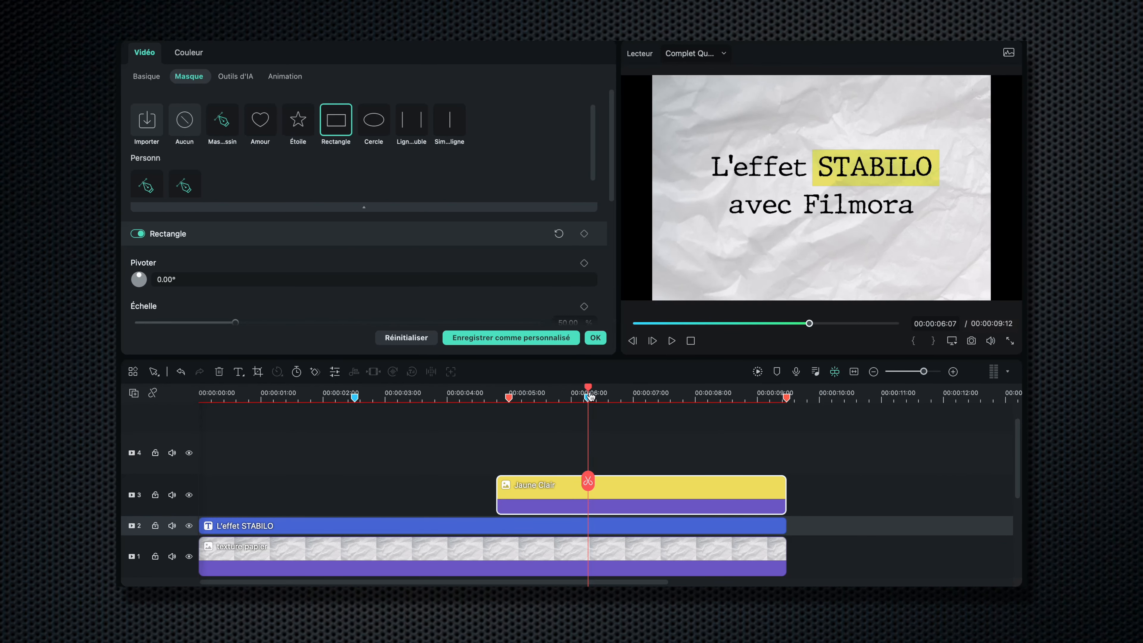
scroll(538, 266, down, 1)
click(584, 213)
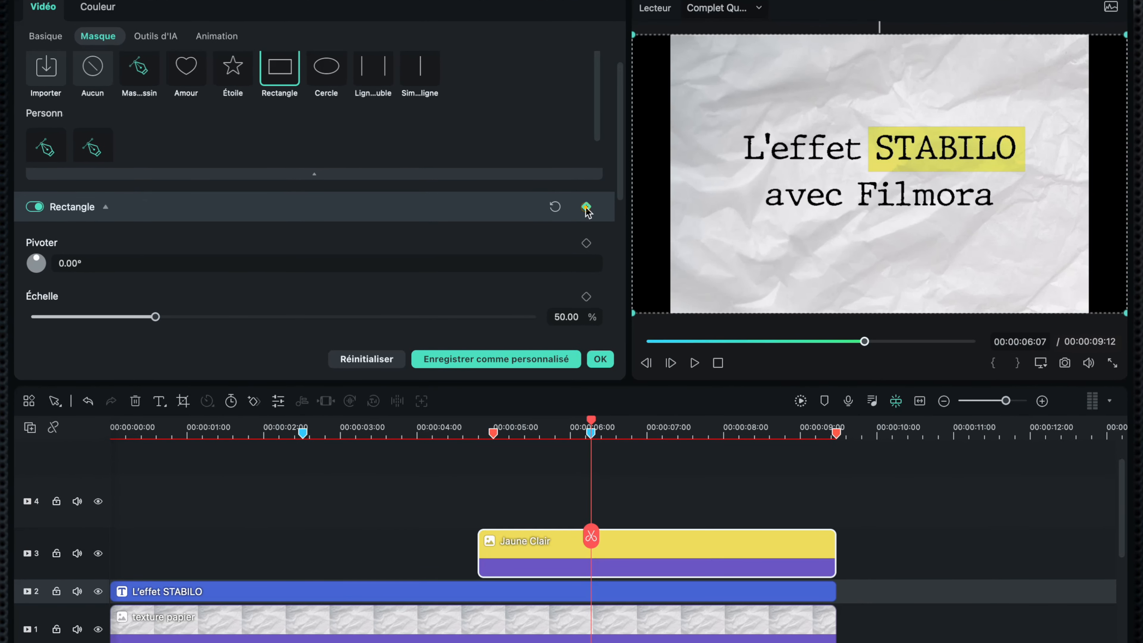
click(586, 208)
At the start of the yellow clip, 00:00:04:20, shrink the rectangle mask's width to a narrow strip.
click(592, 419)
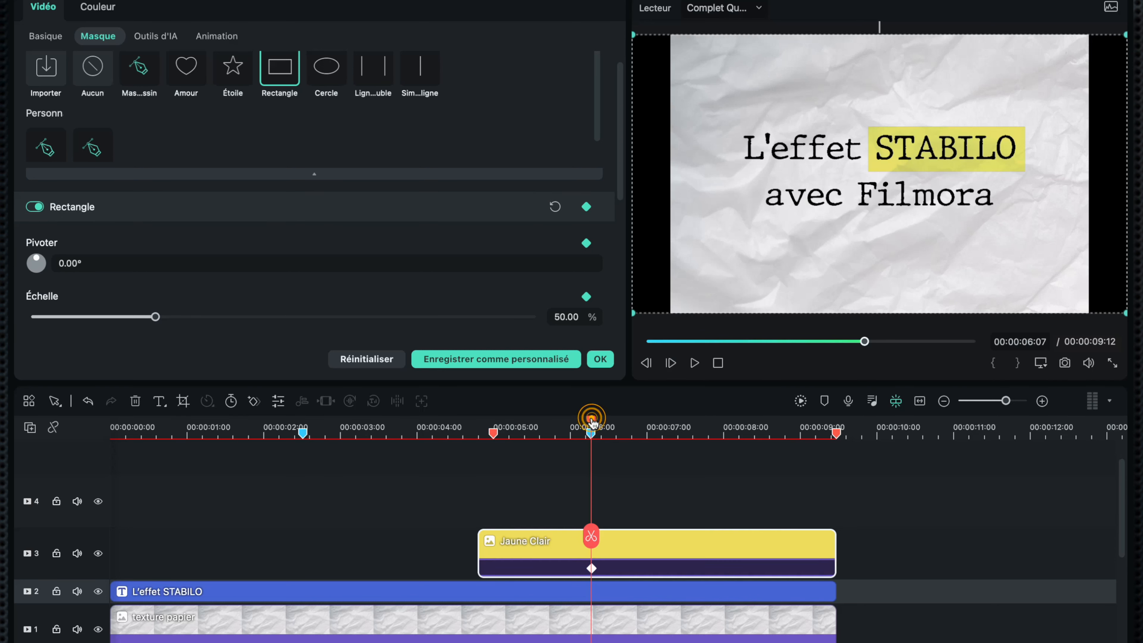
drag(591, 419, 478, 425)
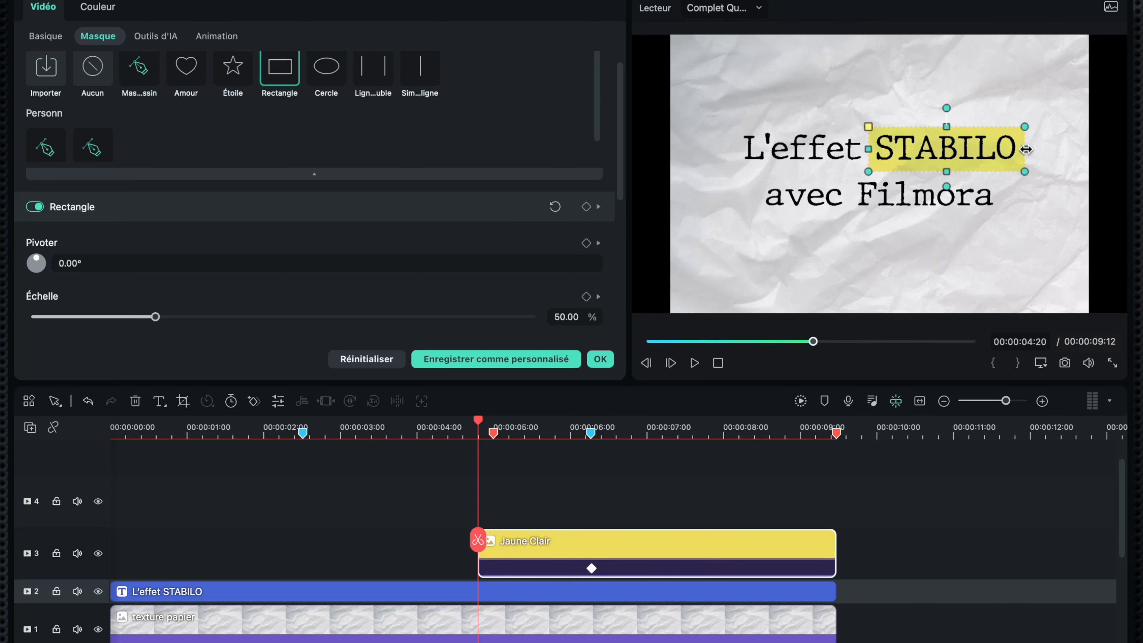
drag(1026, 149, 957, 150)
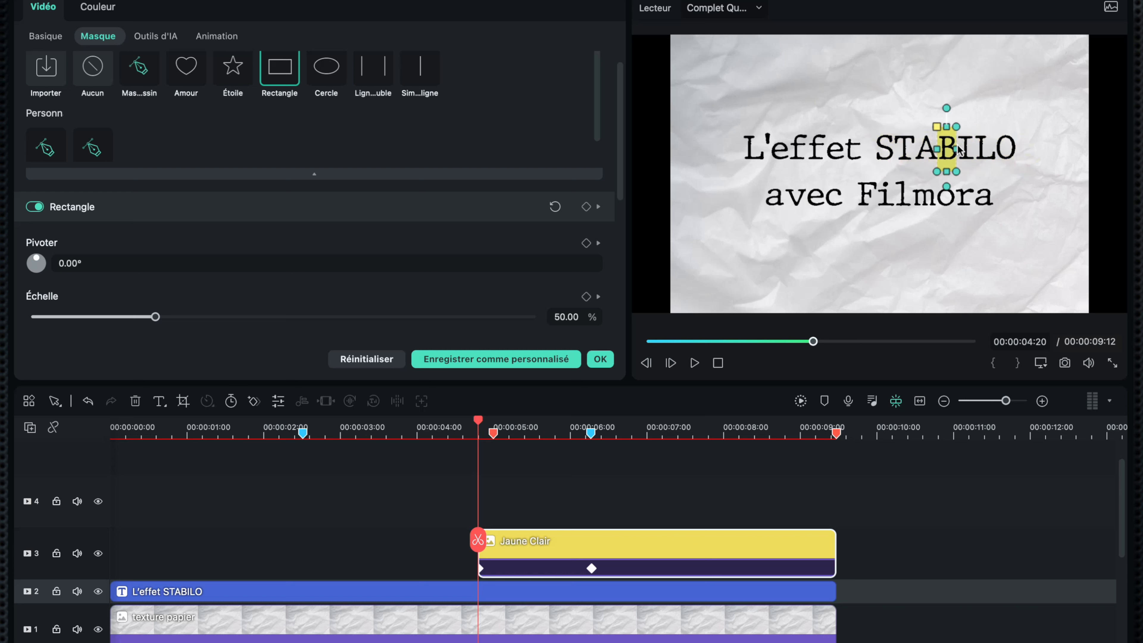